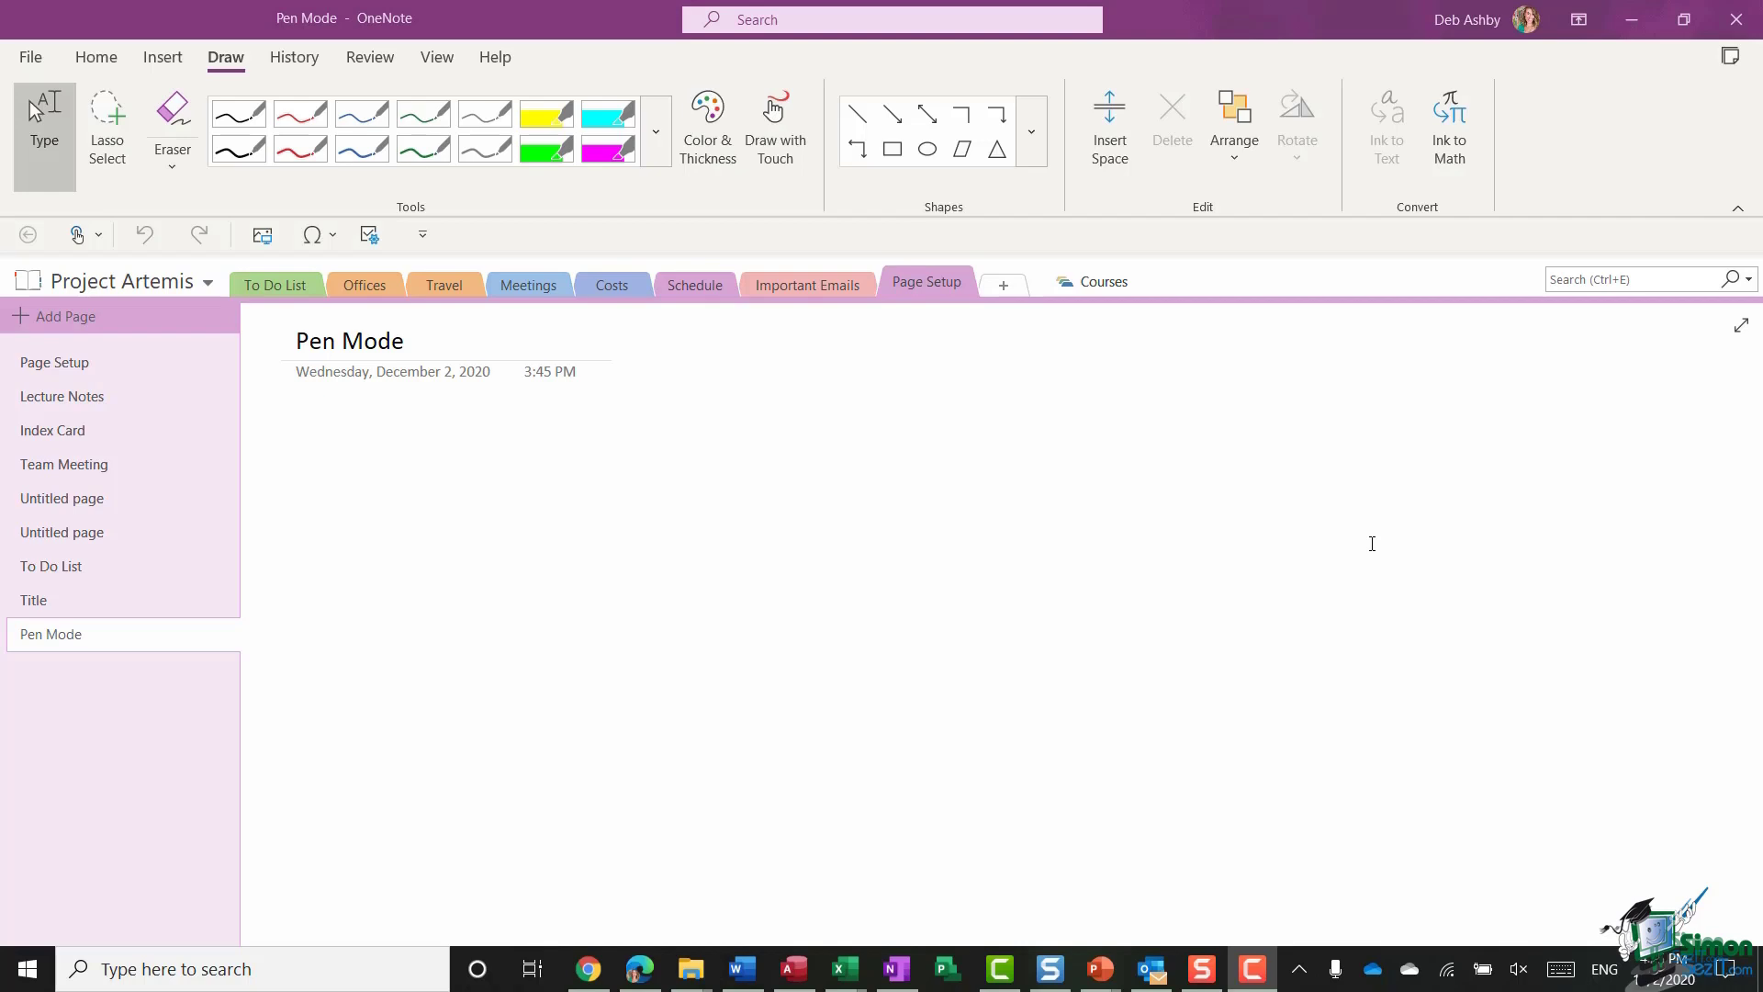
Step: Apply wide rule lines with a red margin line to the Pen Mode page
click(440, 64)
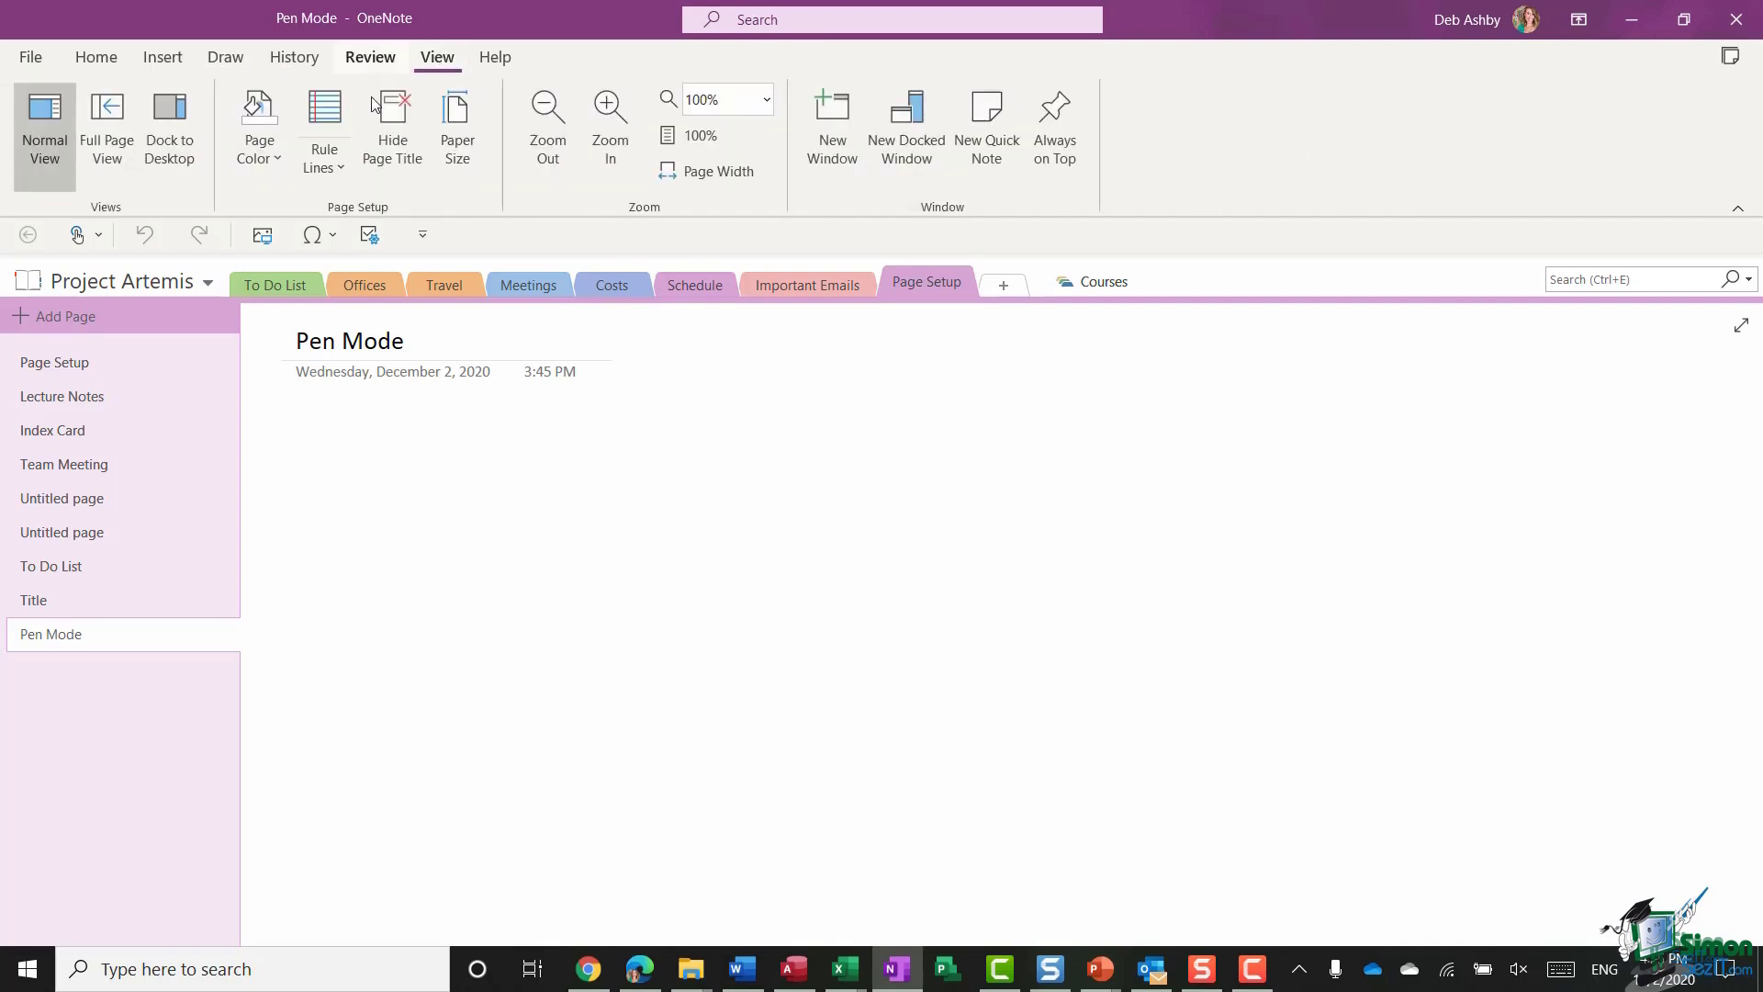
click(333, 169)
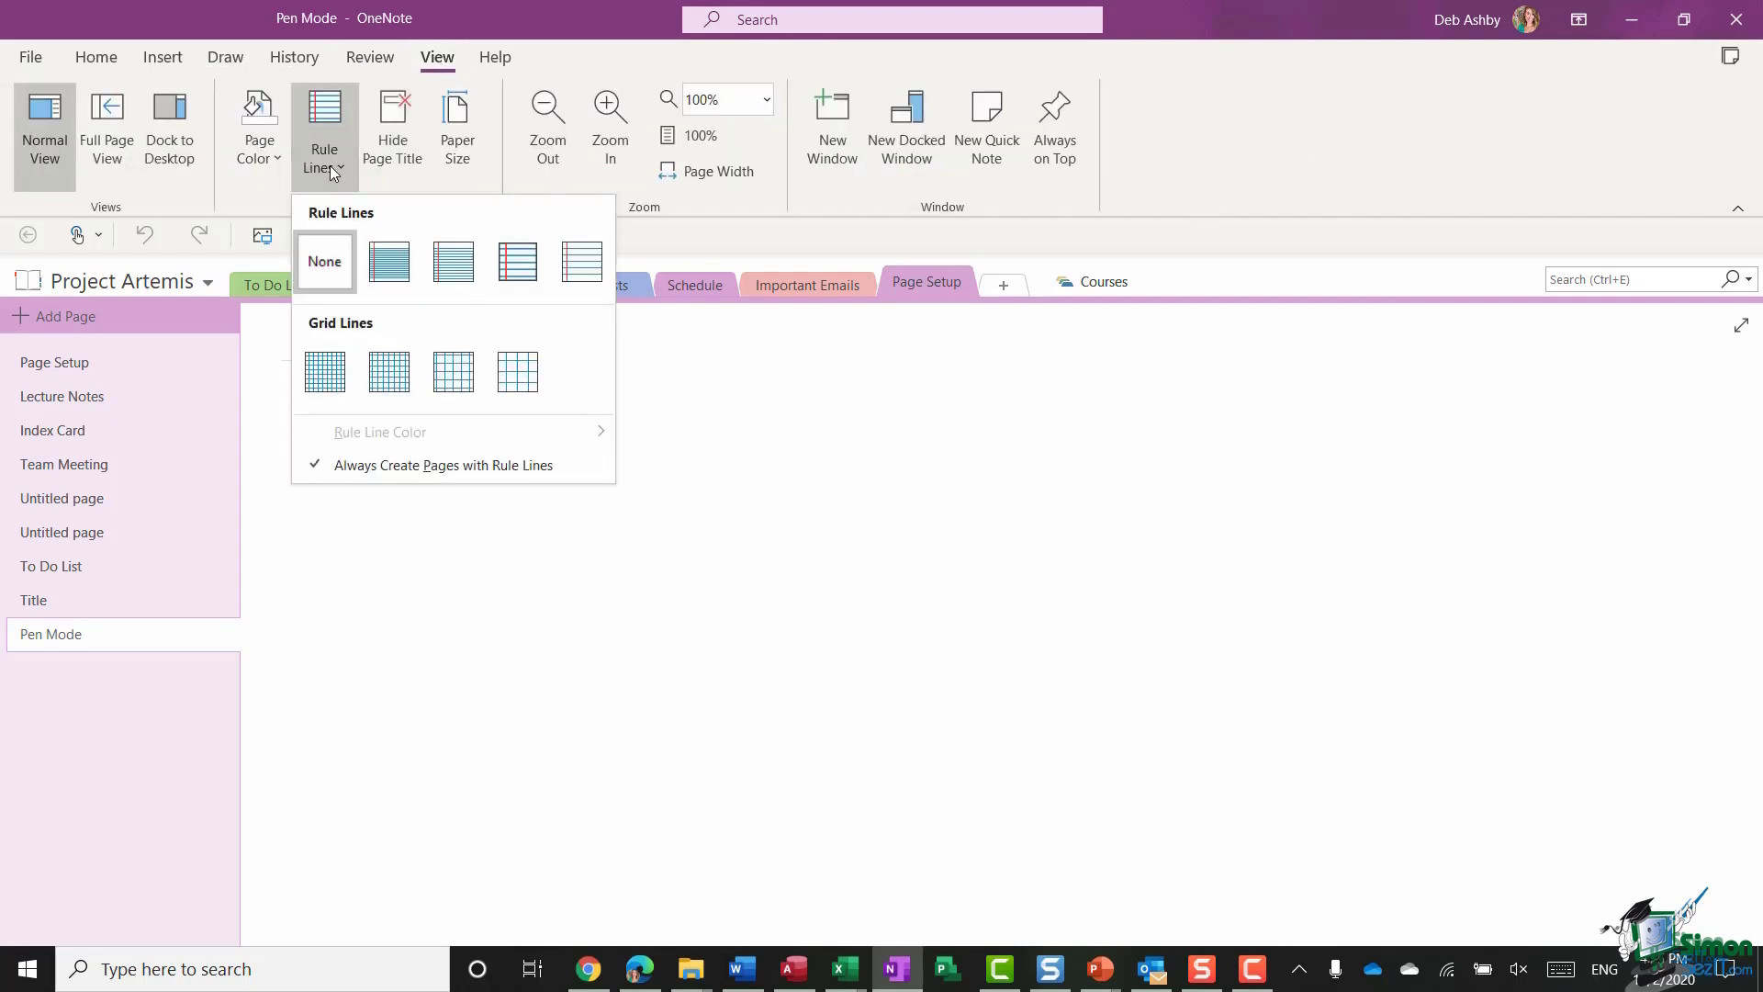
click(583, 266)
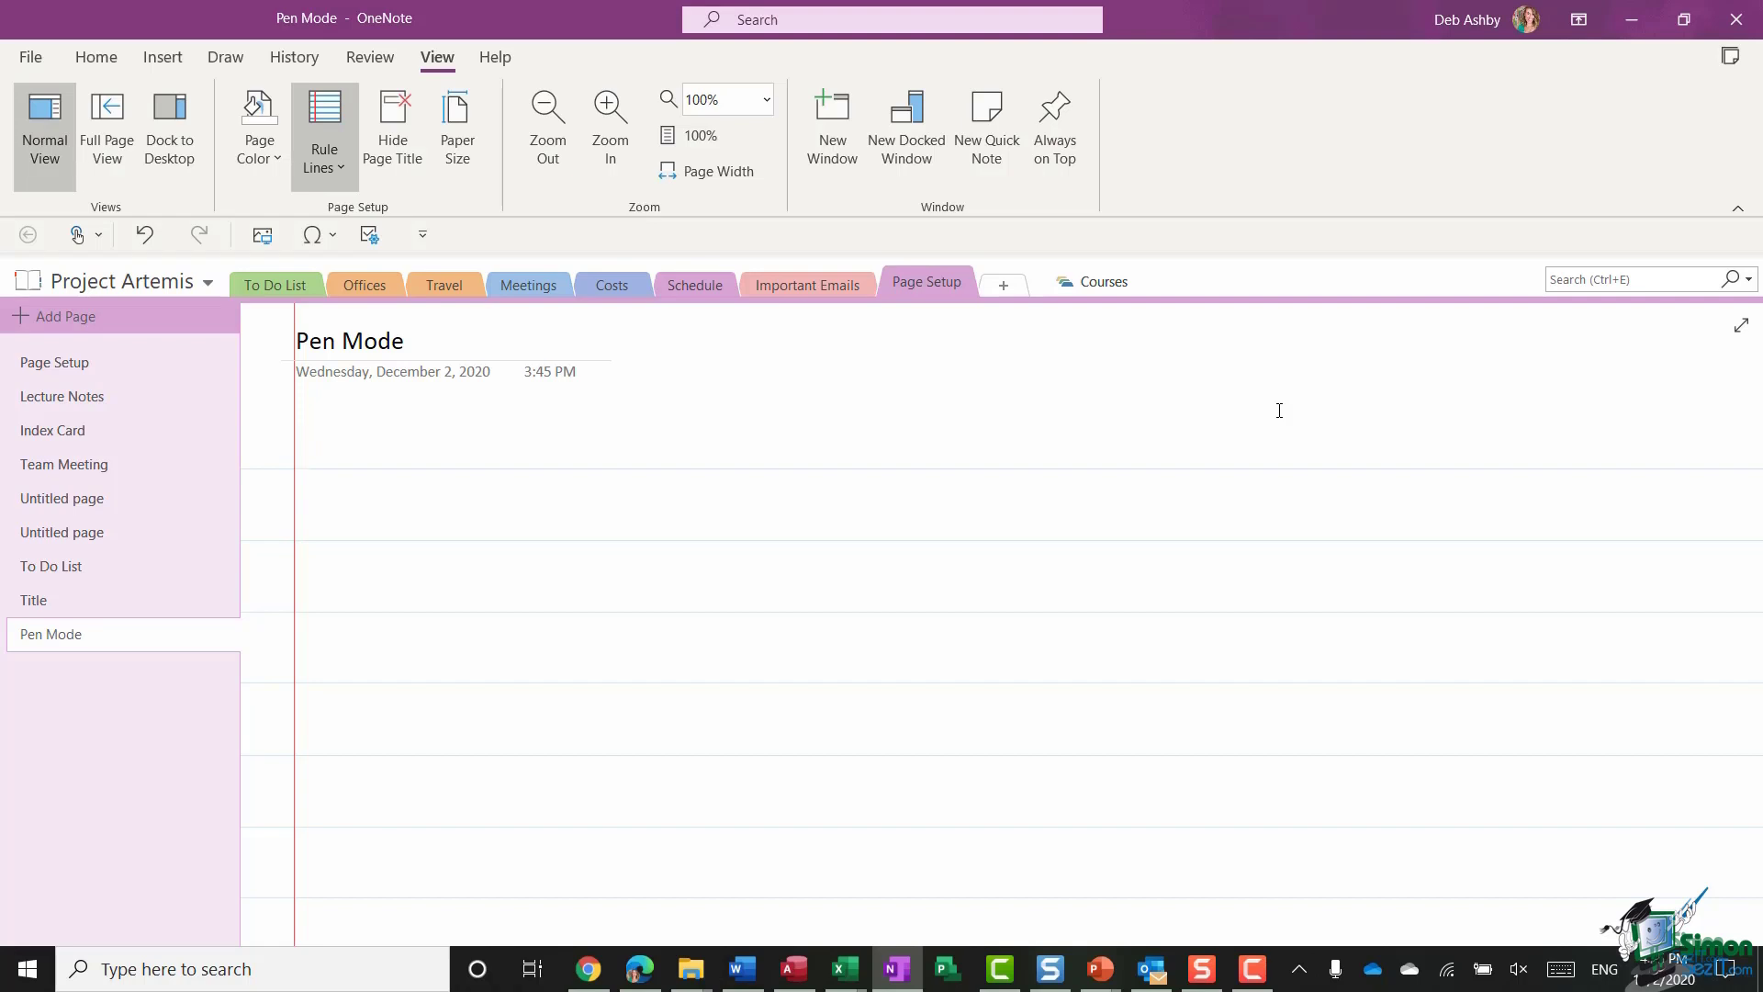
Step: Make Black Pen (0.35 mm) the active pen from the Draw tab's pen gallery
click(225, 57)
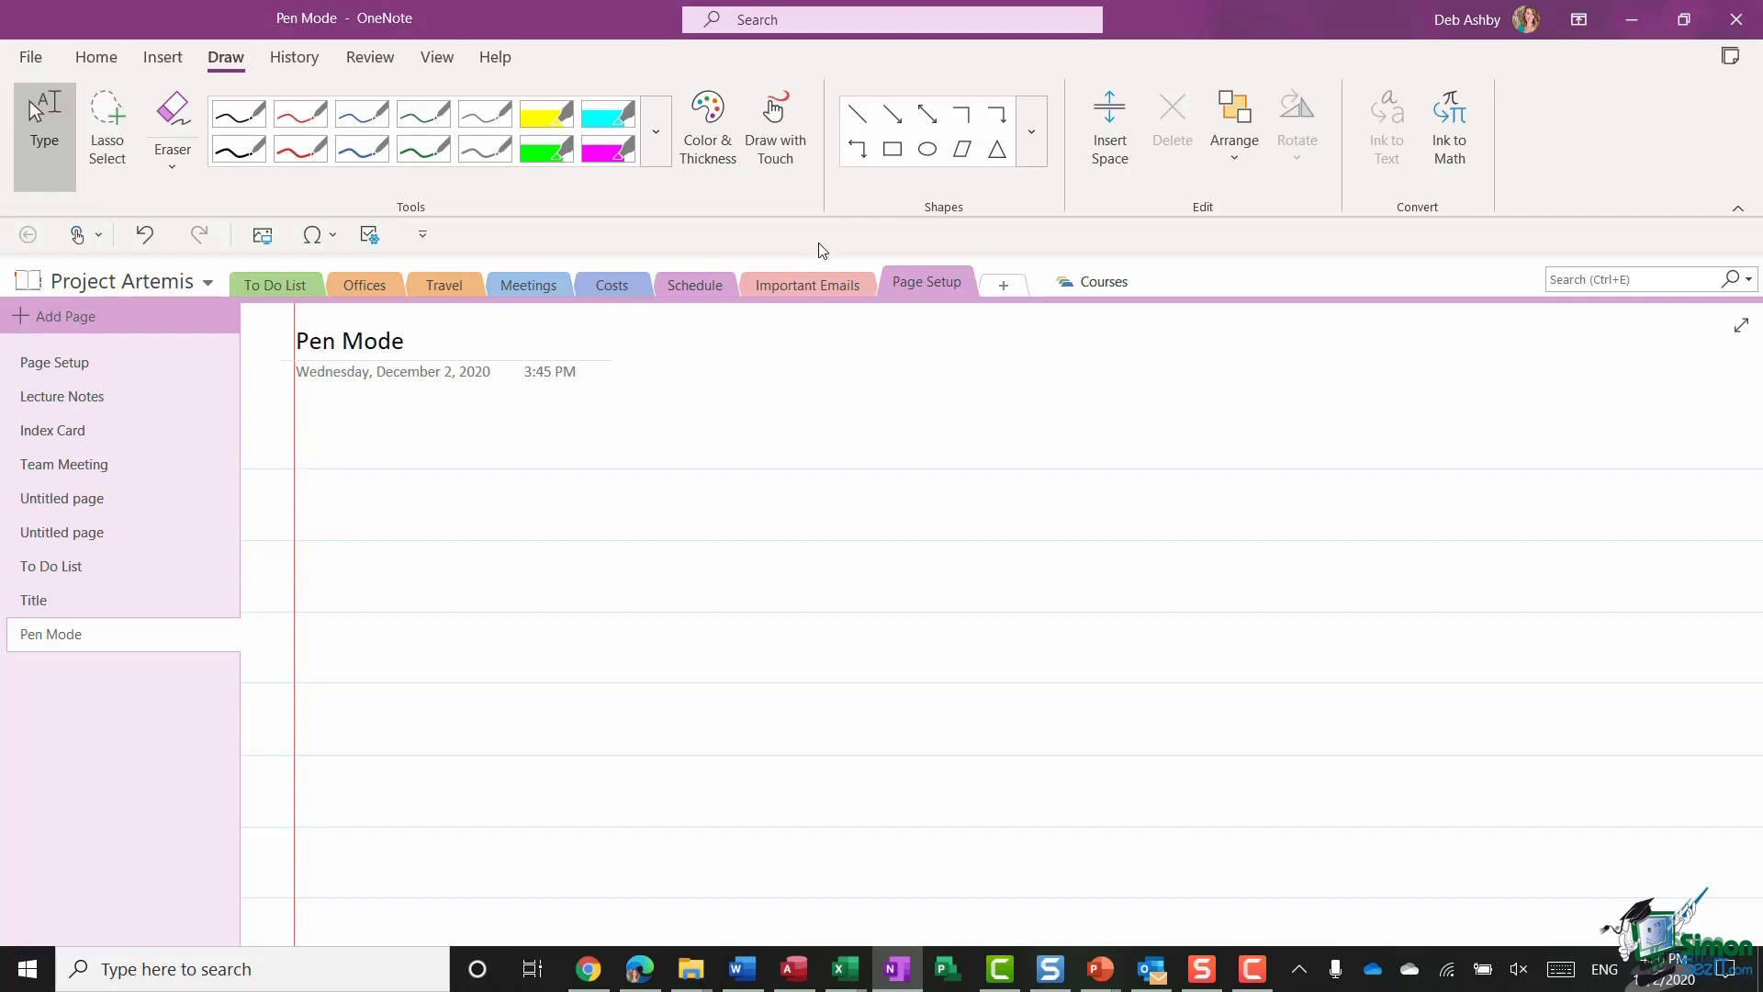
click(661, 147)
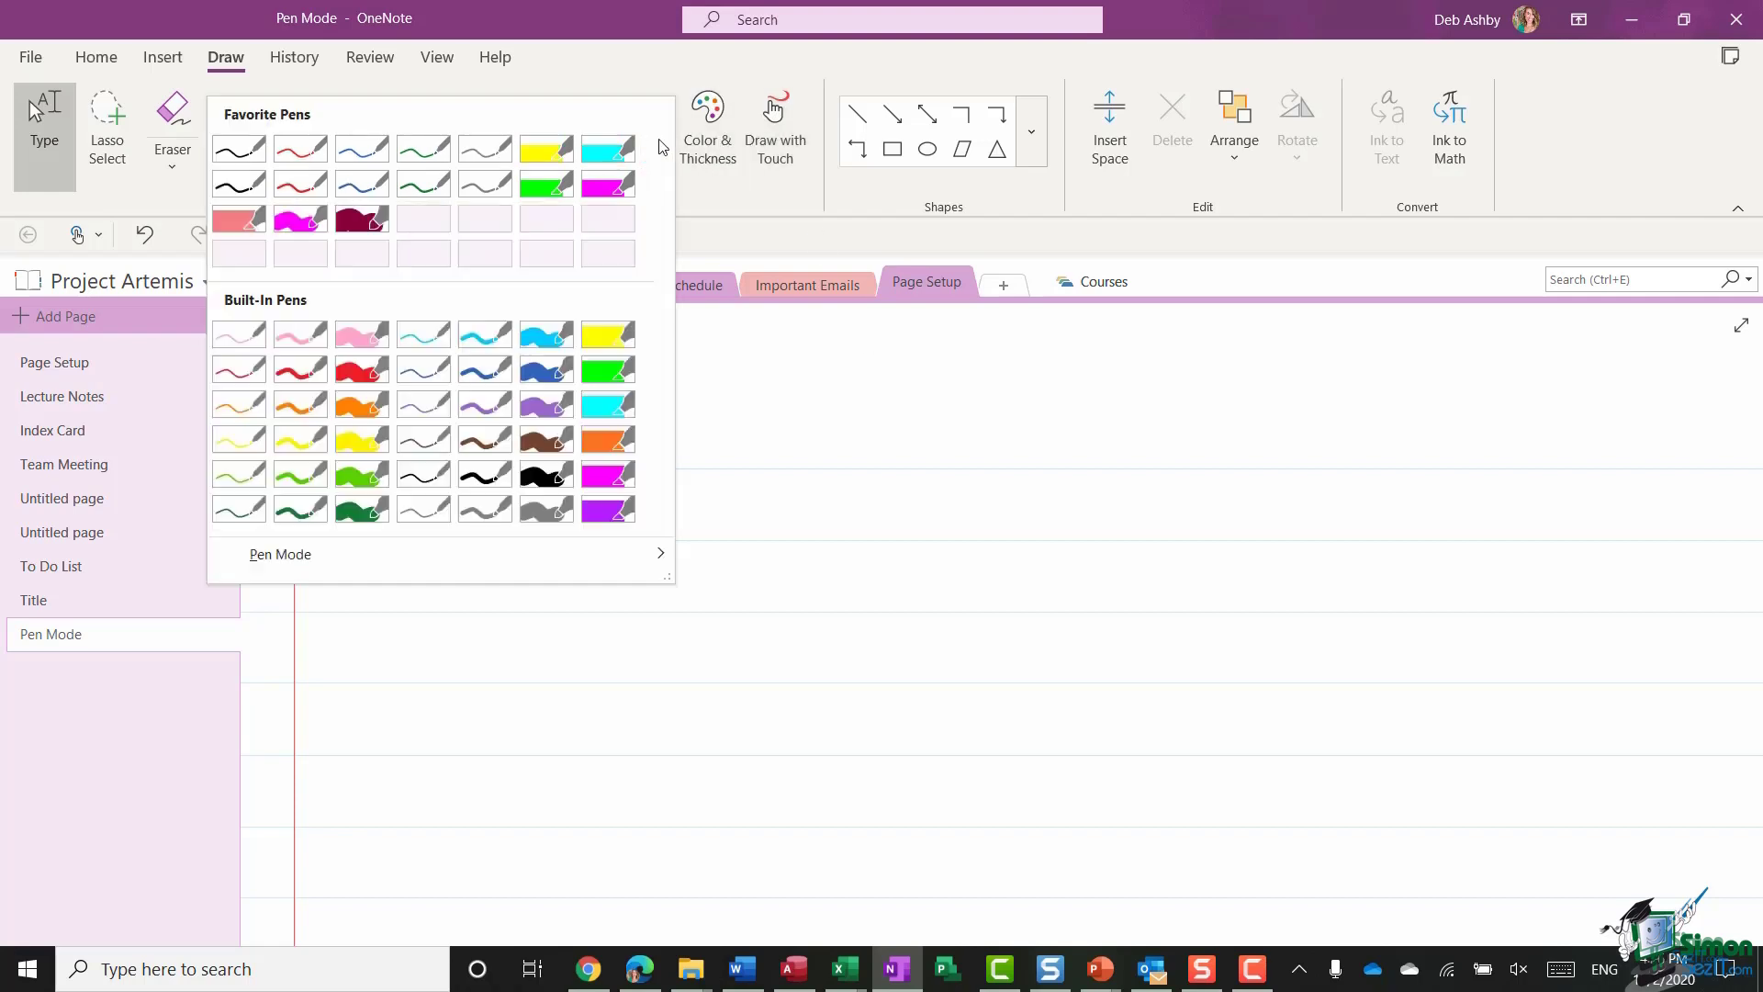
click(425, 484)
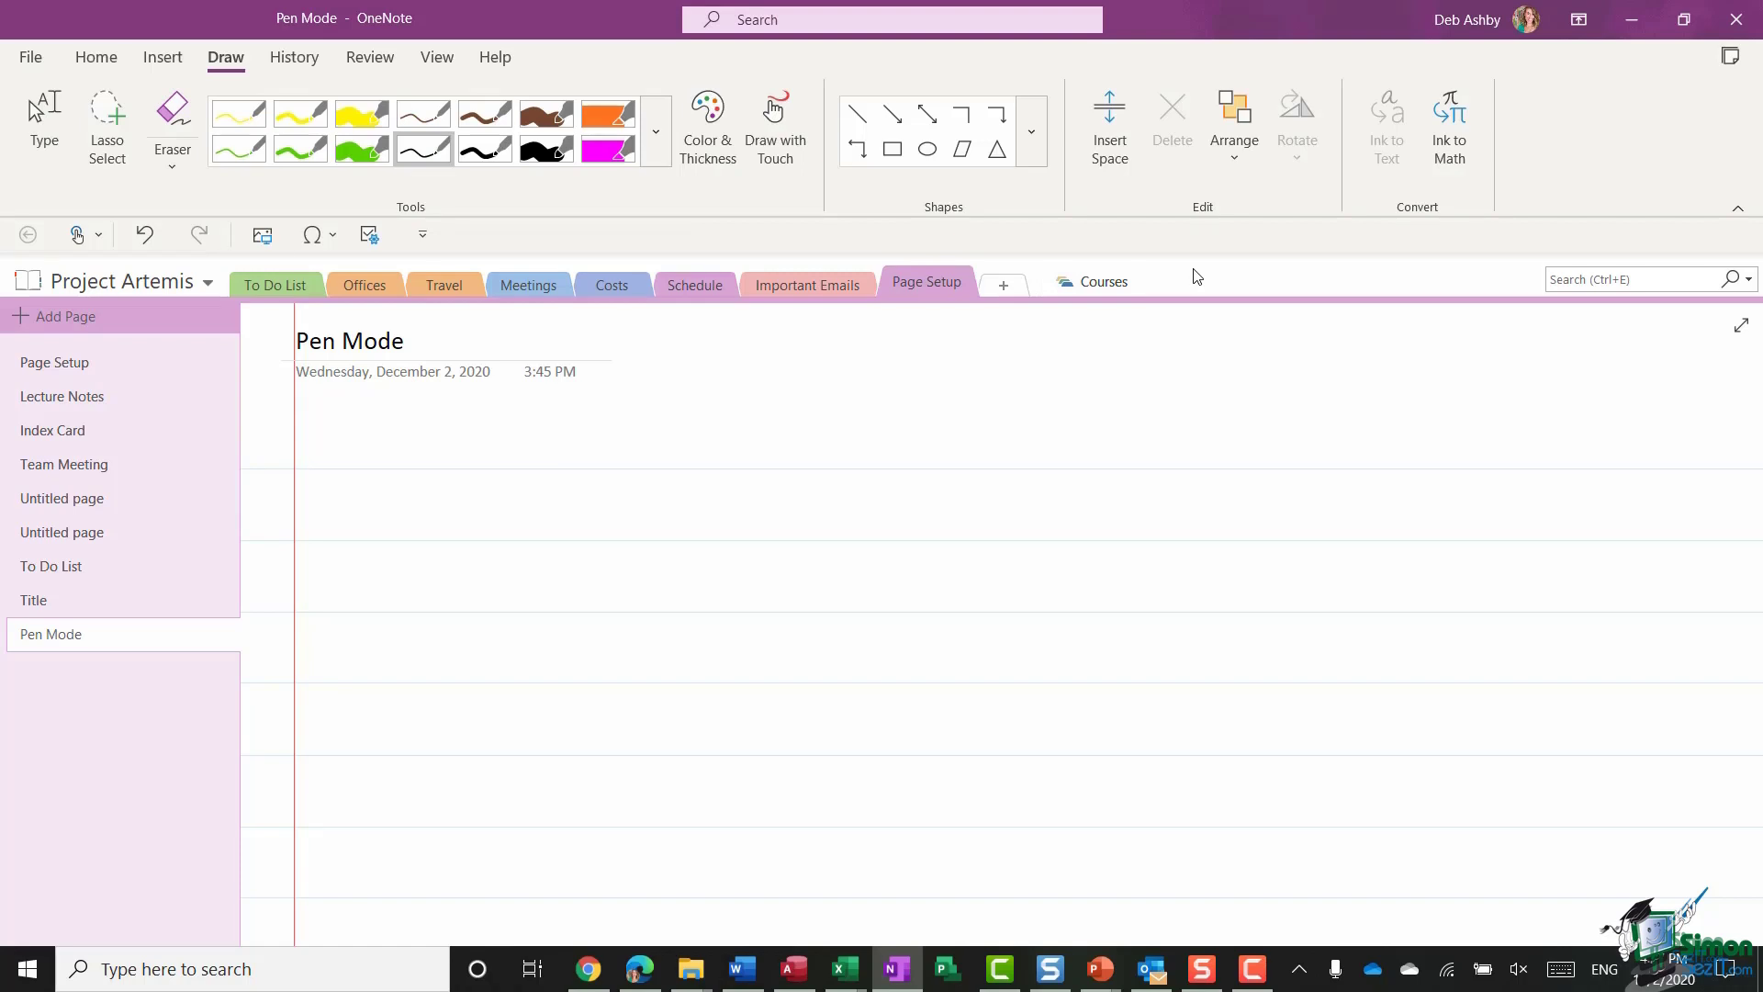
Step: Handwrite 'hello everyone, I hope you are enjoying this course!' on the first ruled line
mouse_move(326, 440)
mouse_down()
mouse_move(1016, 454)
mouse_move(1097, 477)
mouse_move(1423, 468)
mouse_up()
key(Escape)
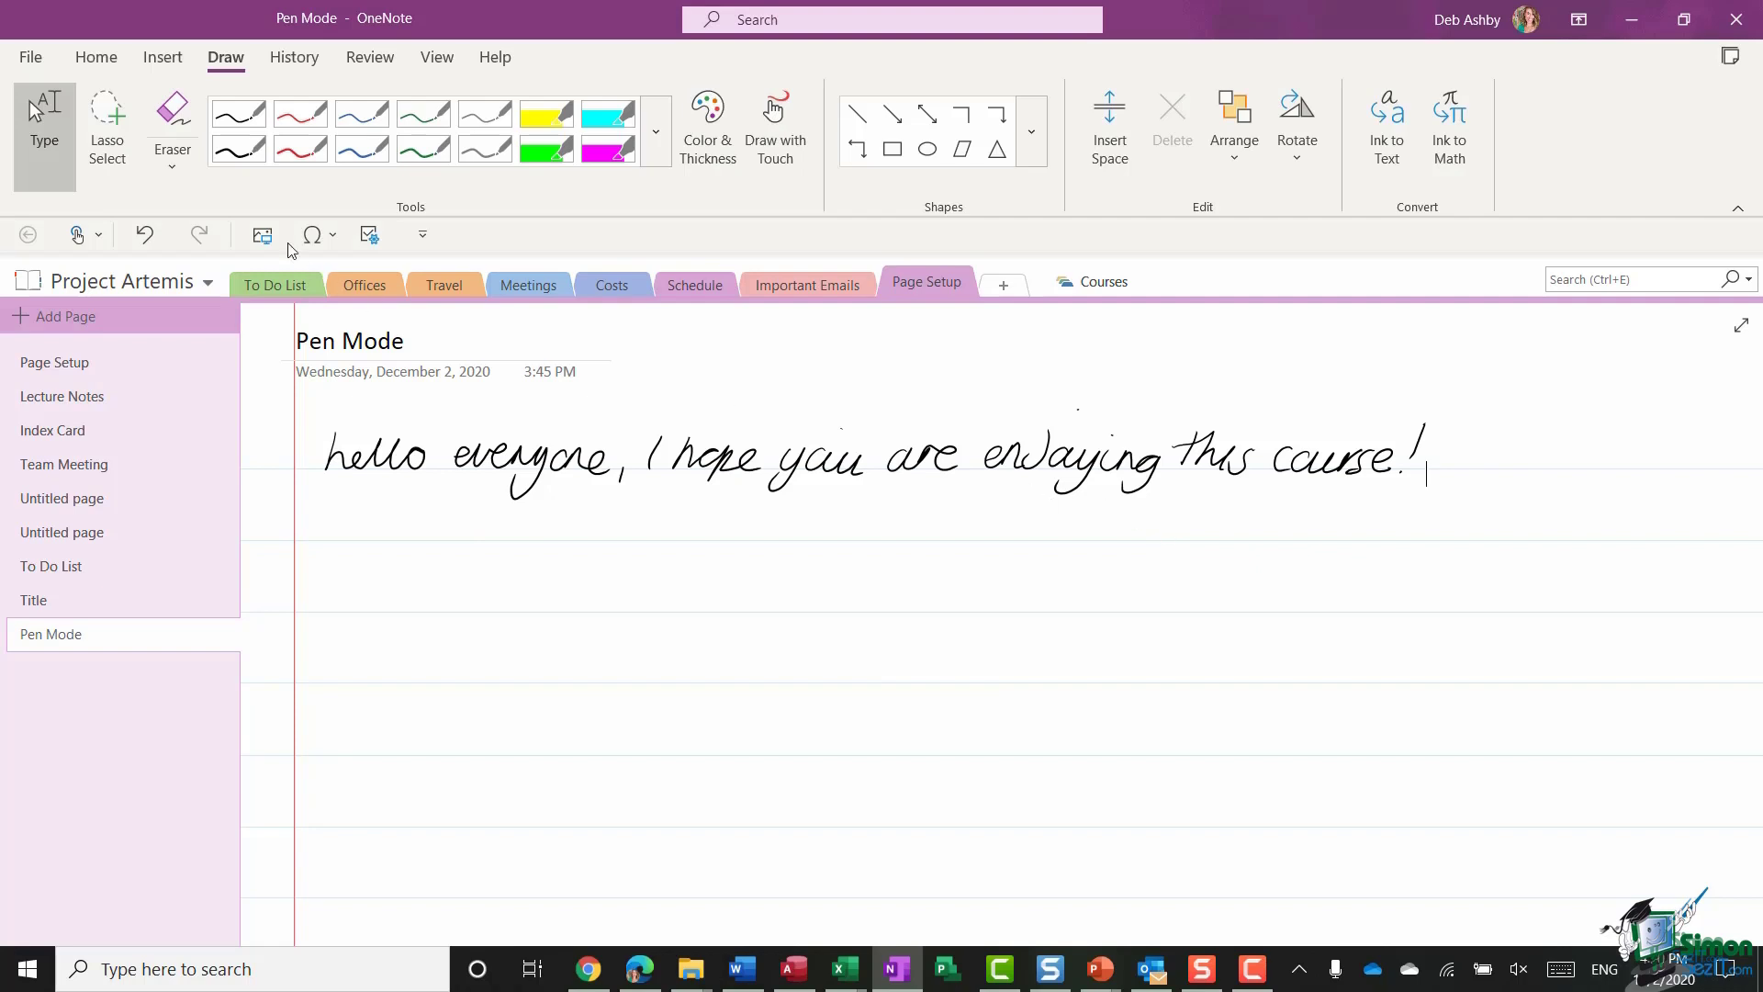
Step: Lasso the handwritten greeting and convert it to typed text with Ink to Text
click(103, 122)
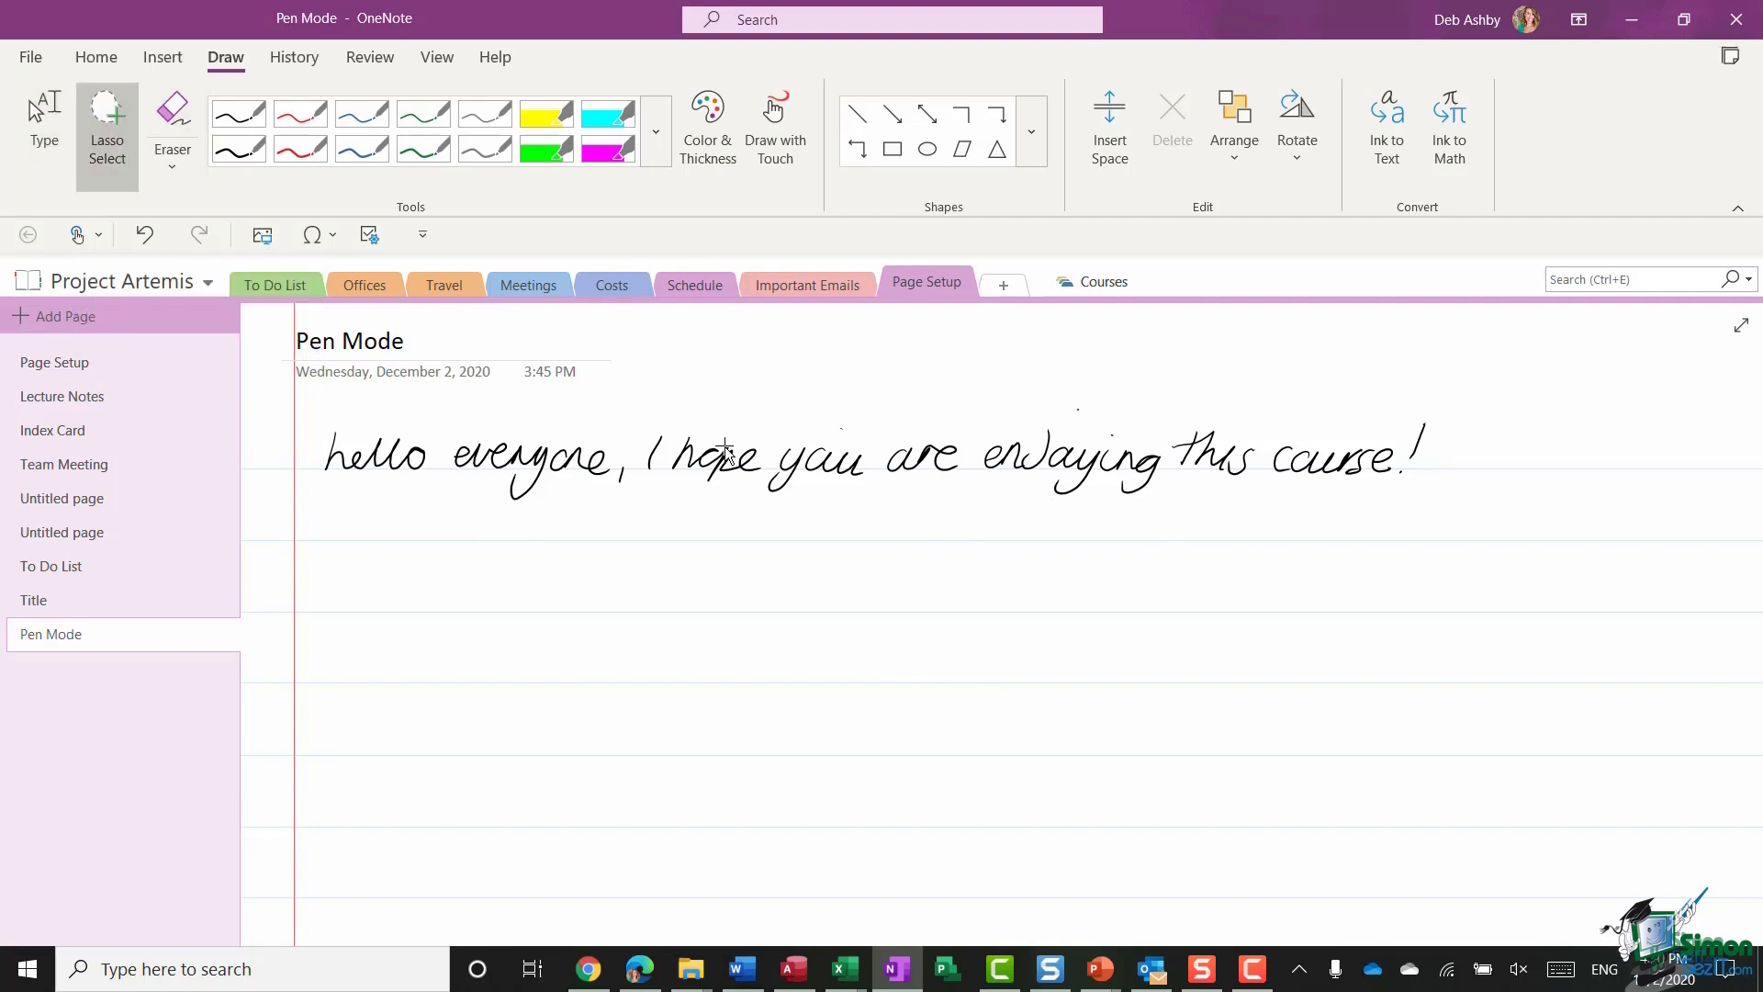
mouse_move(310, 409)
mouse_down()
mouse_move(316, 510)
mouse_move(1124, 550)
mouse_move(1496, 456)
mouse_move(1503, 403)
mouse_up()
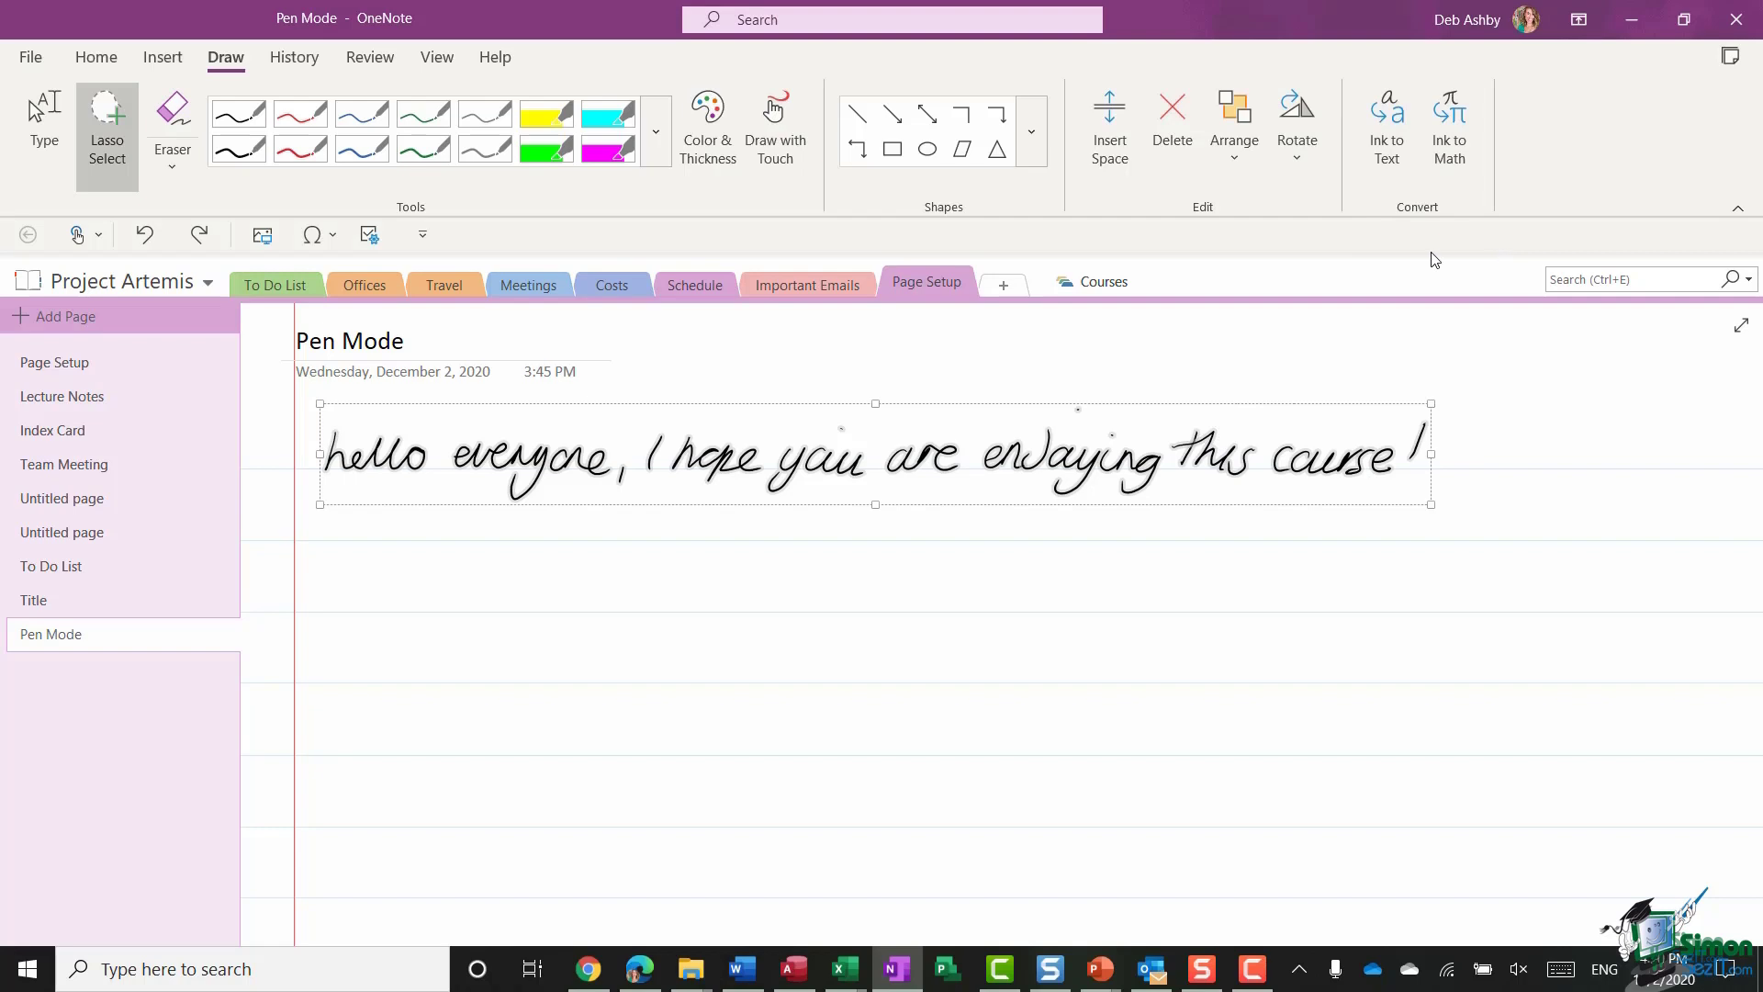
click(1396, 162)
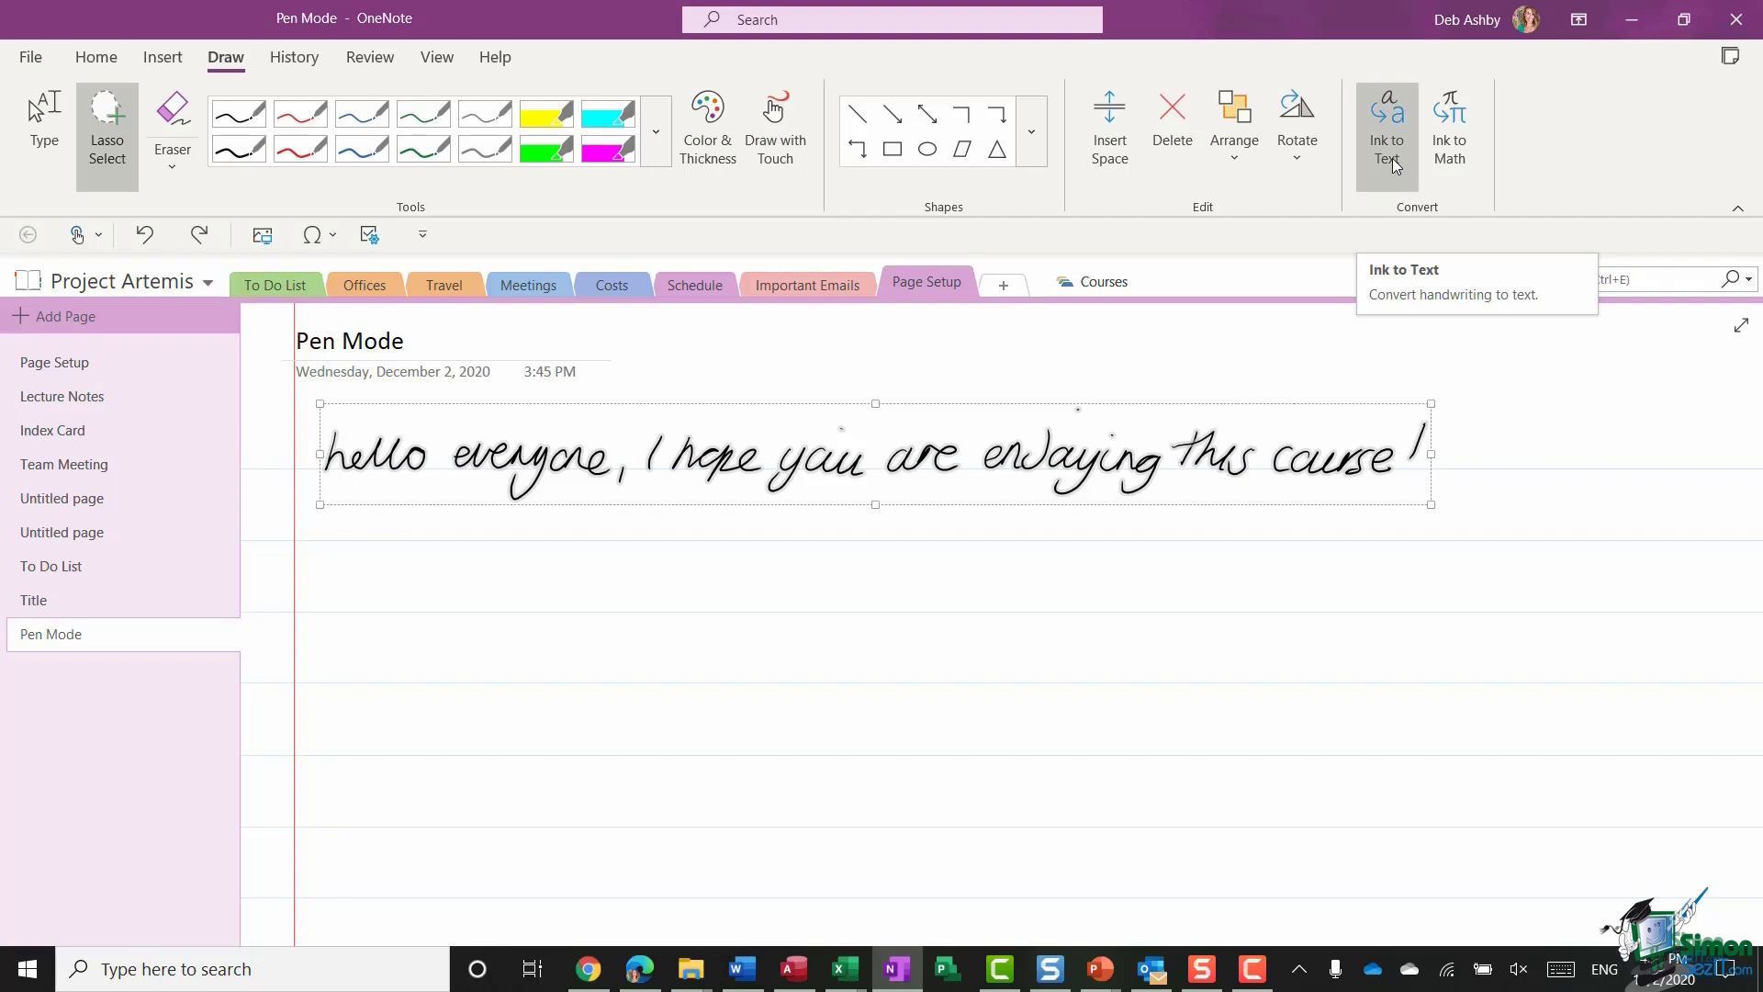
click(1392, 157)
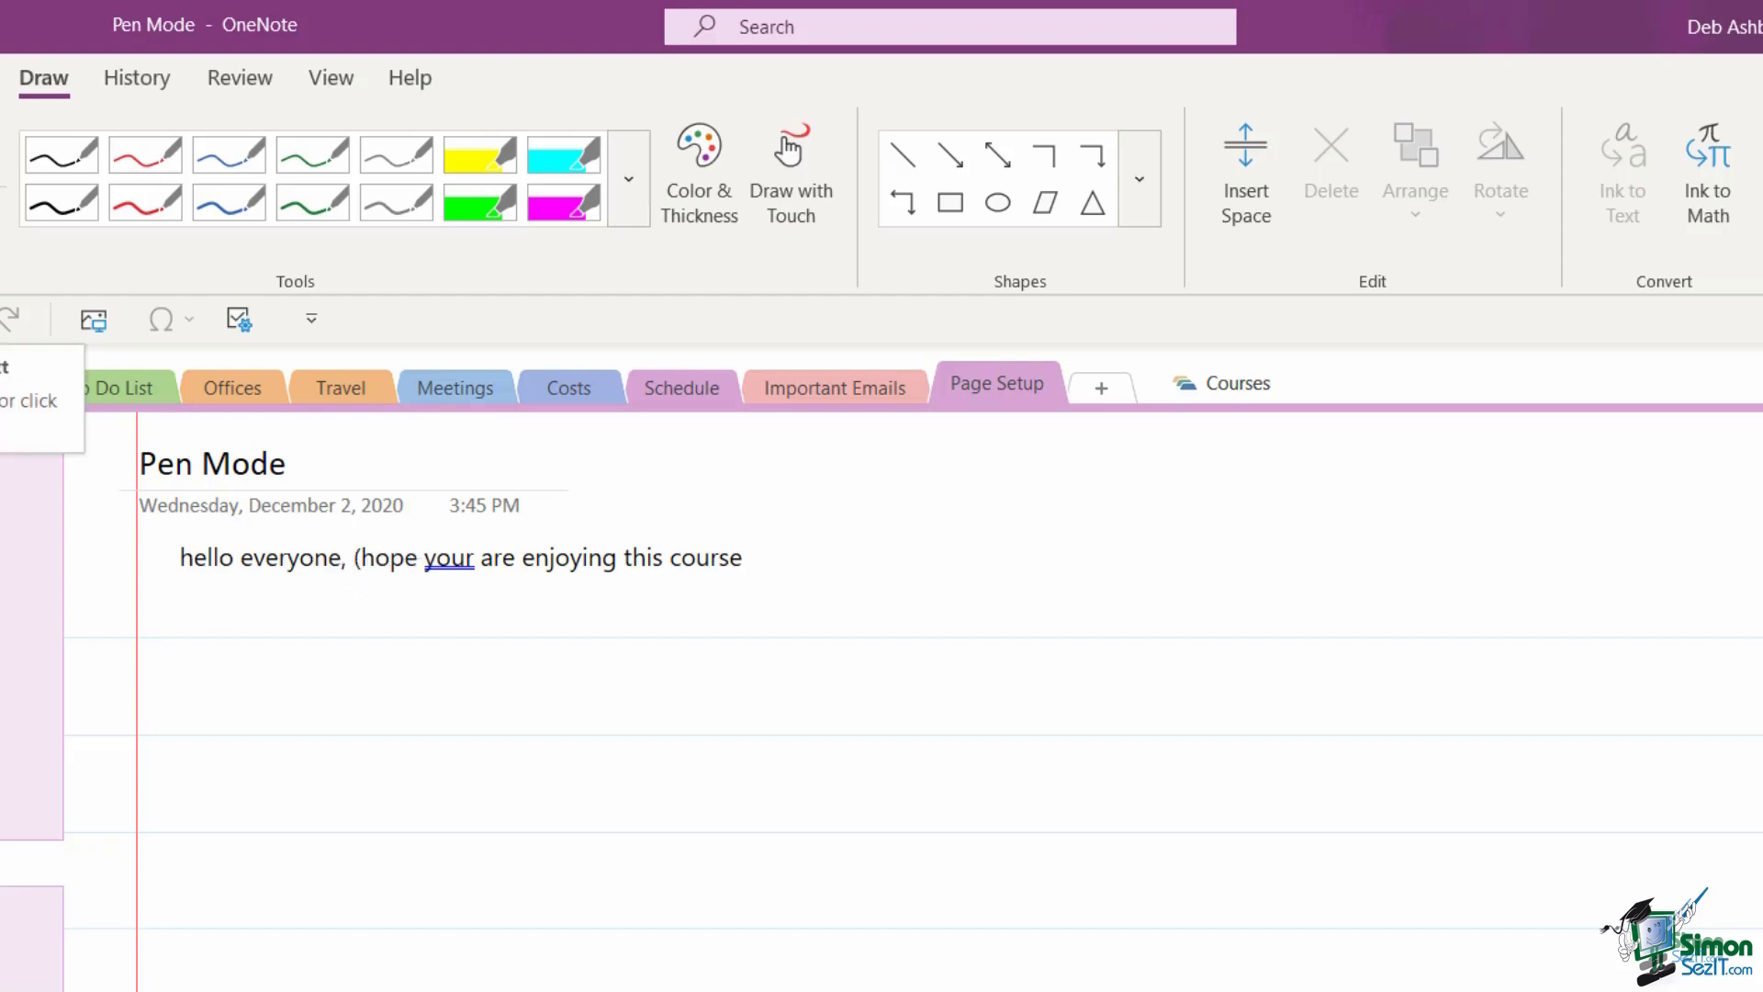
Step: Replace '(' with 'I' and 'your' with 'you' in the converted greeting
click(179, 558)
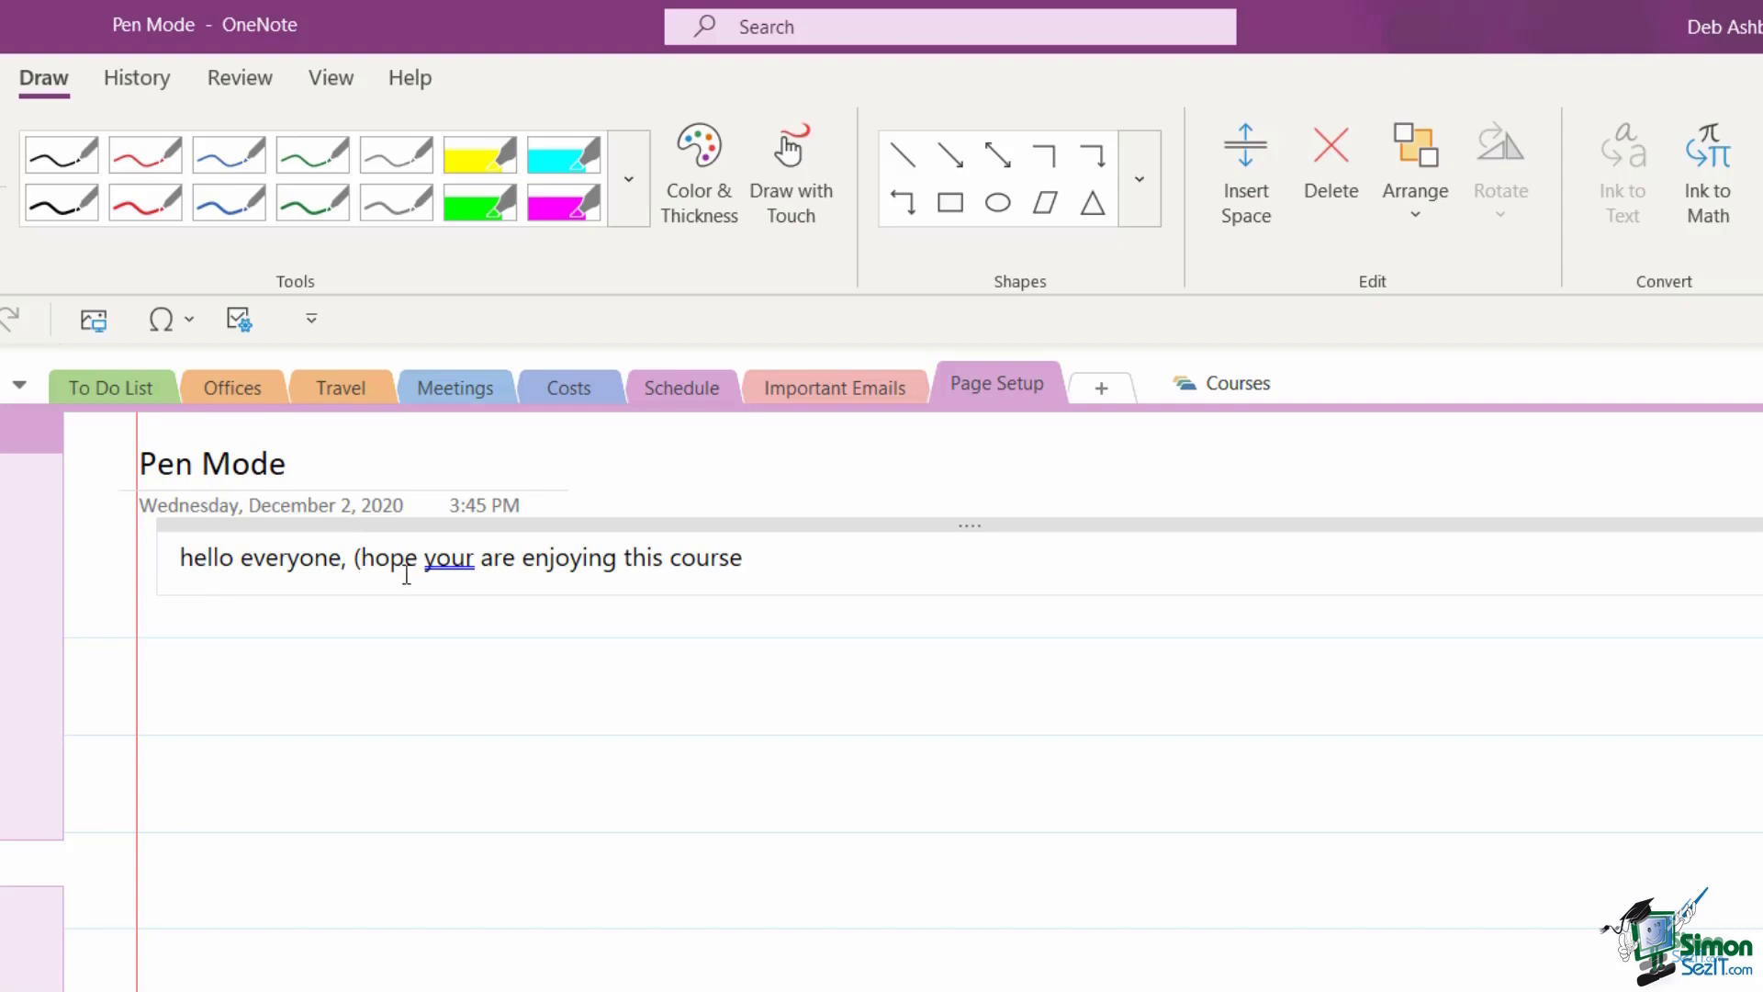
key(BackSpace)
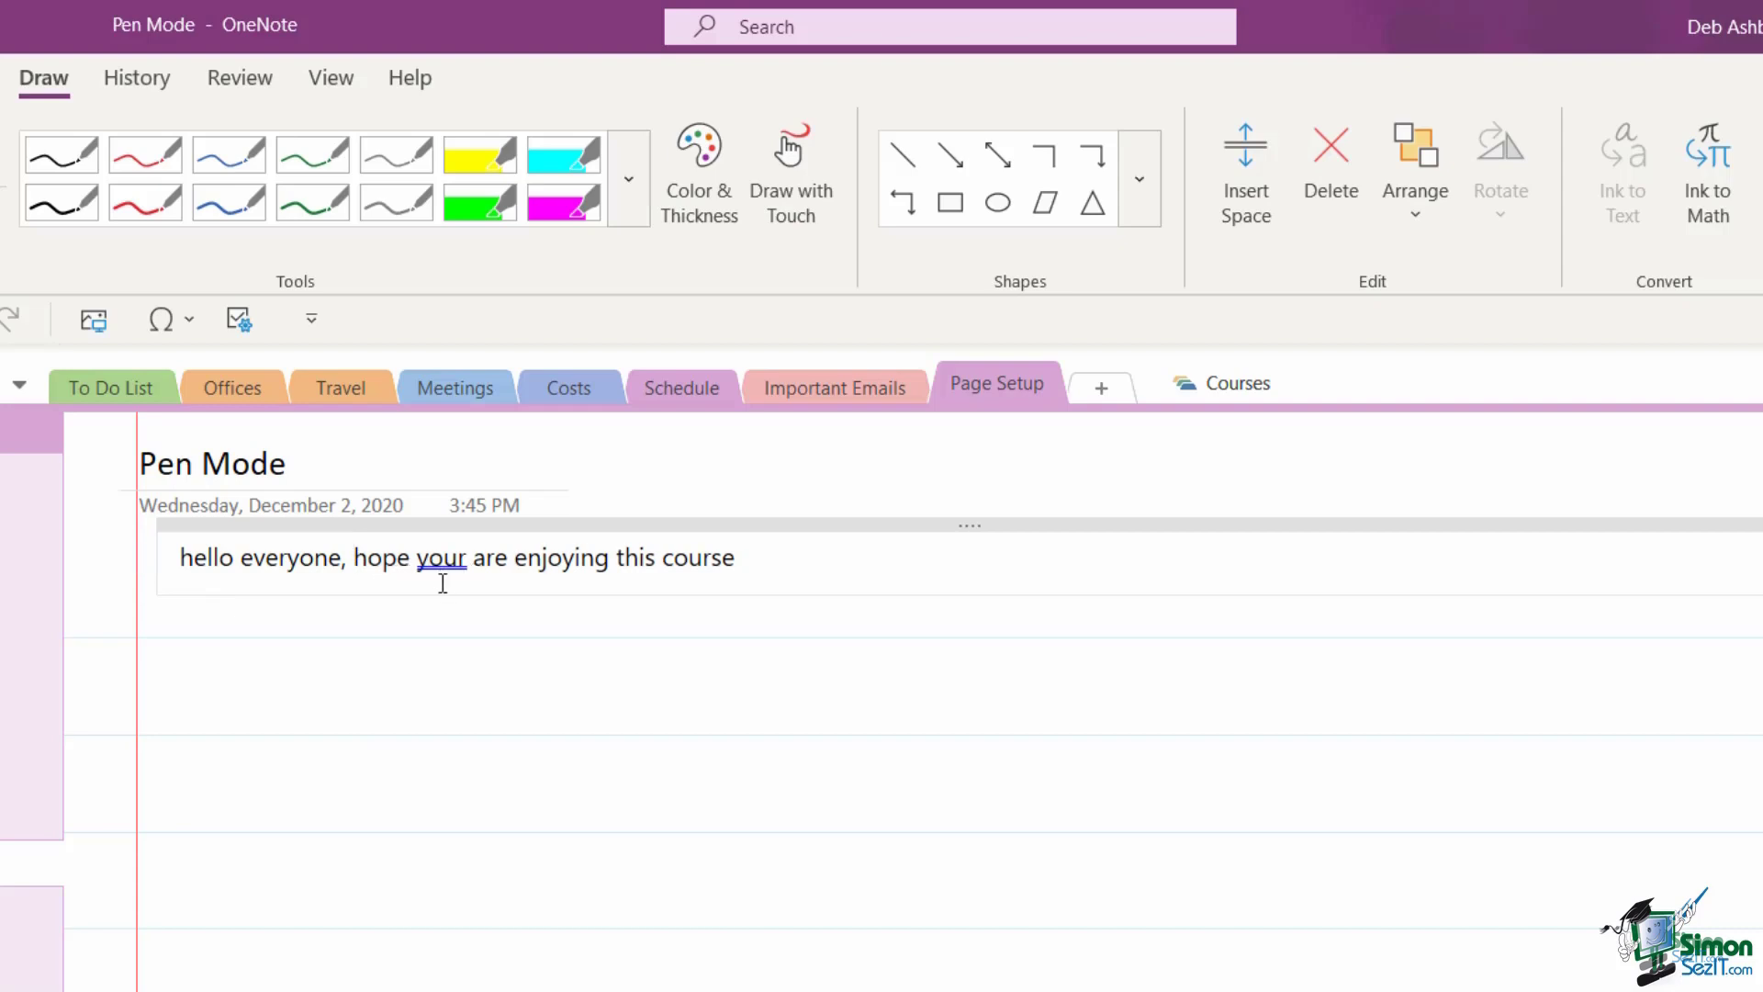
text(I)
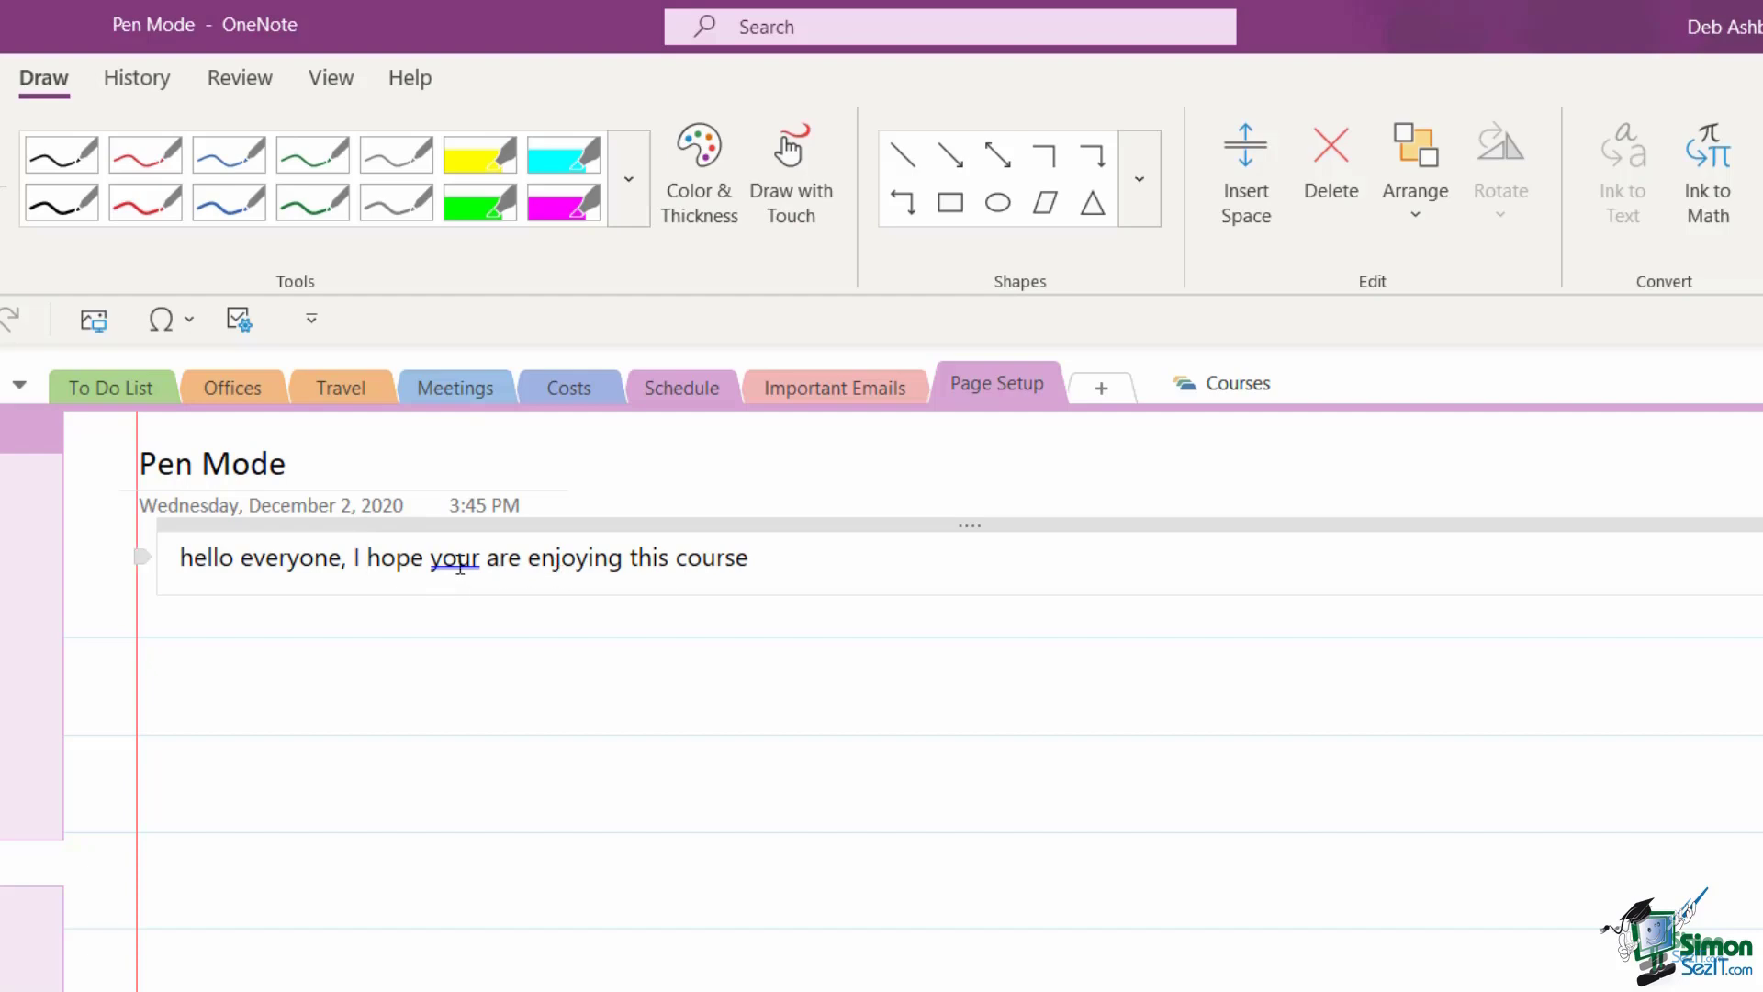
right_click(452, 564)
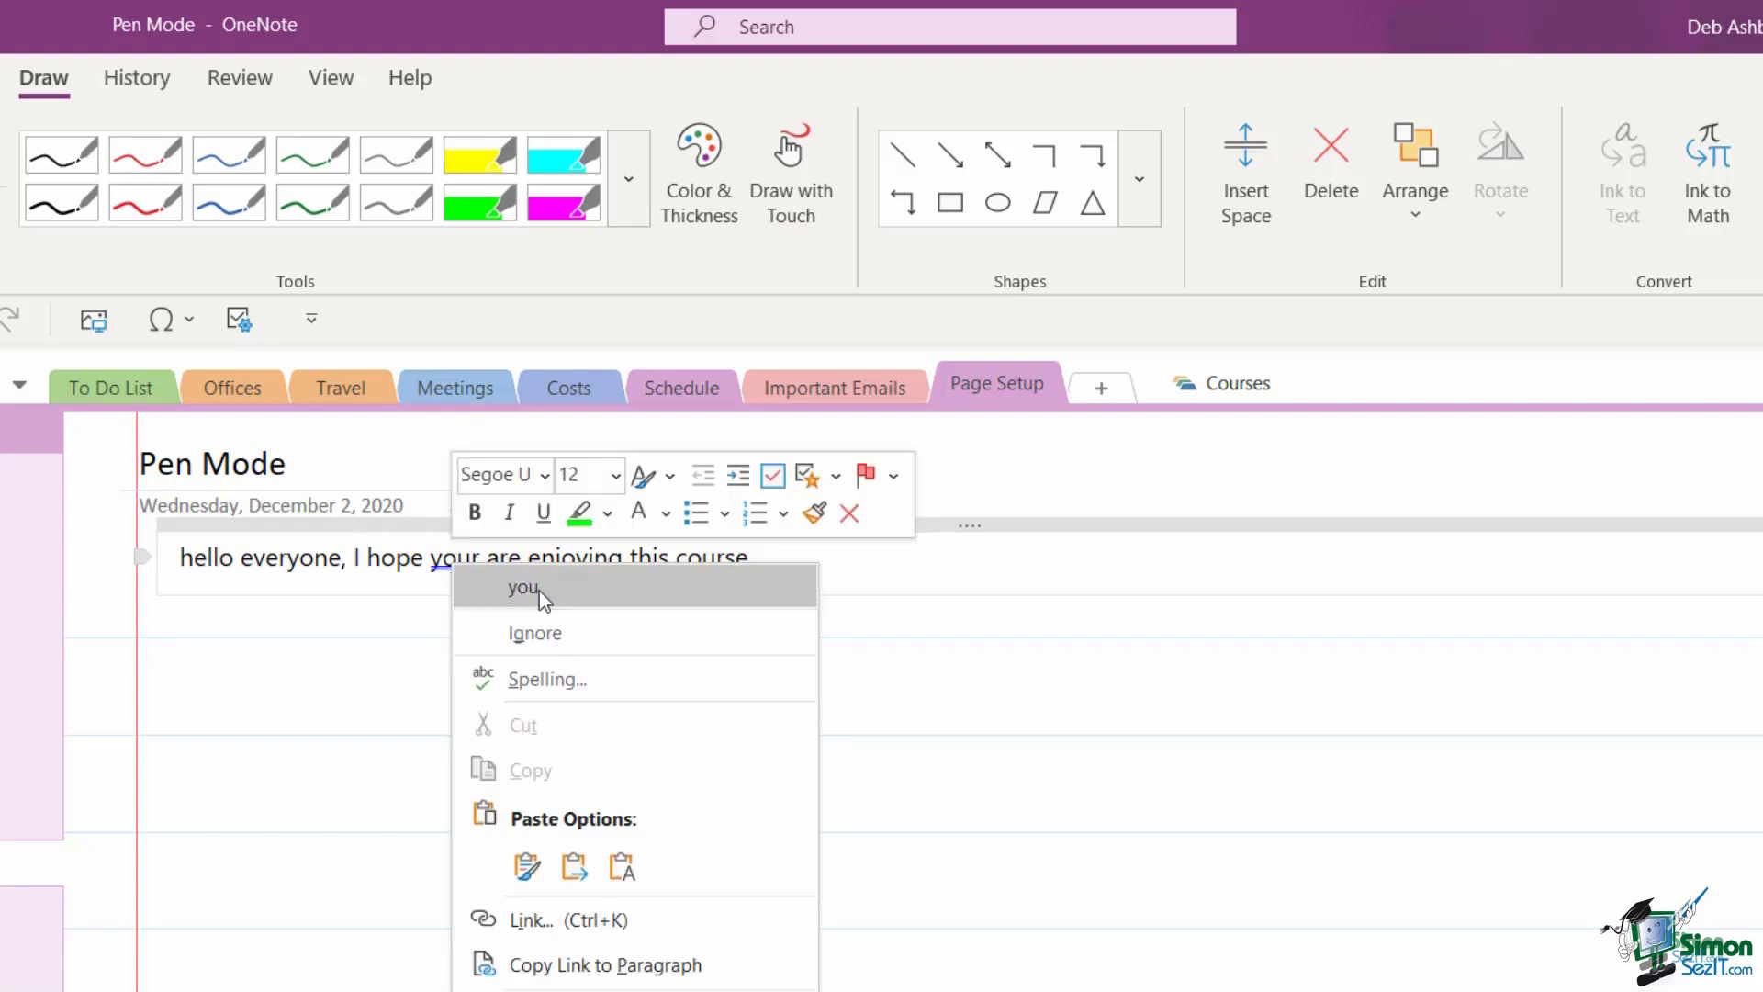
click(595, 586)
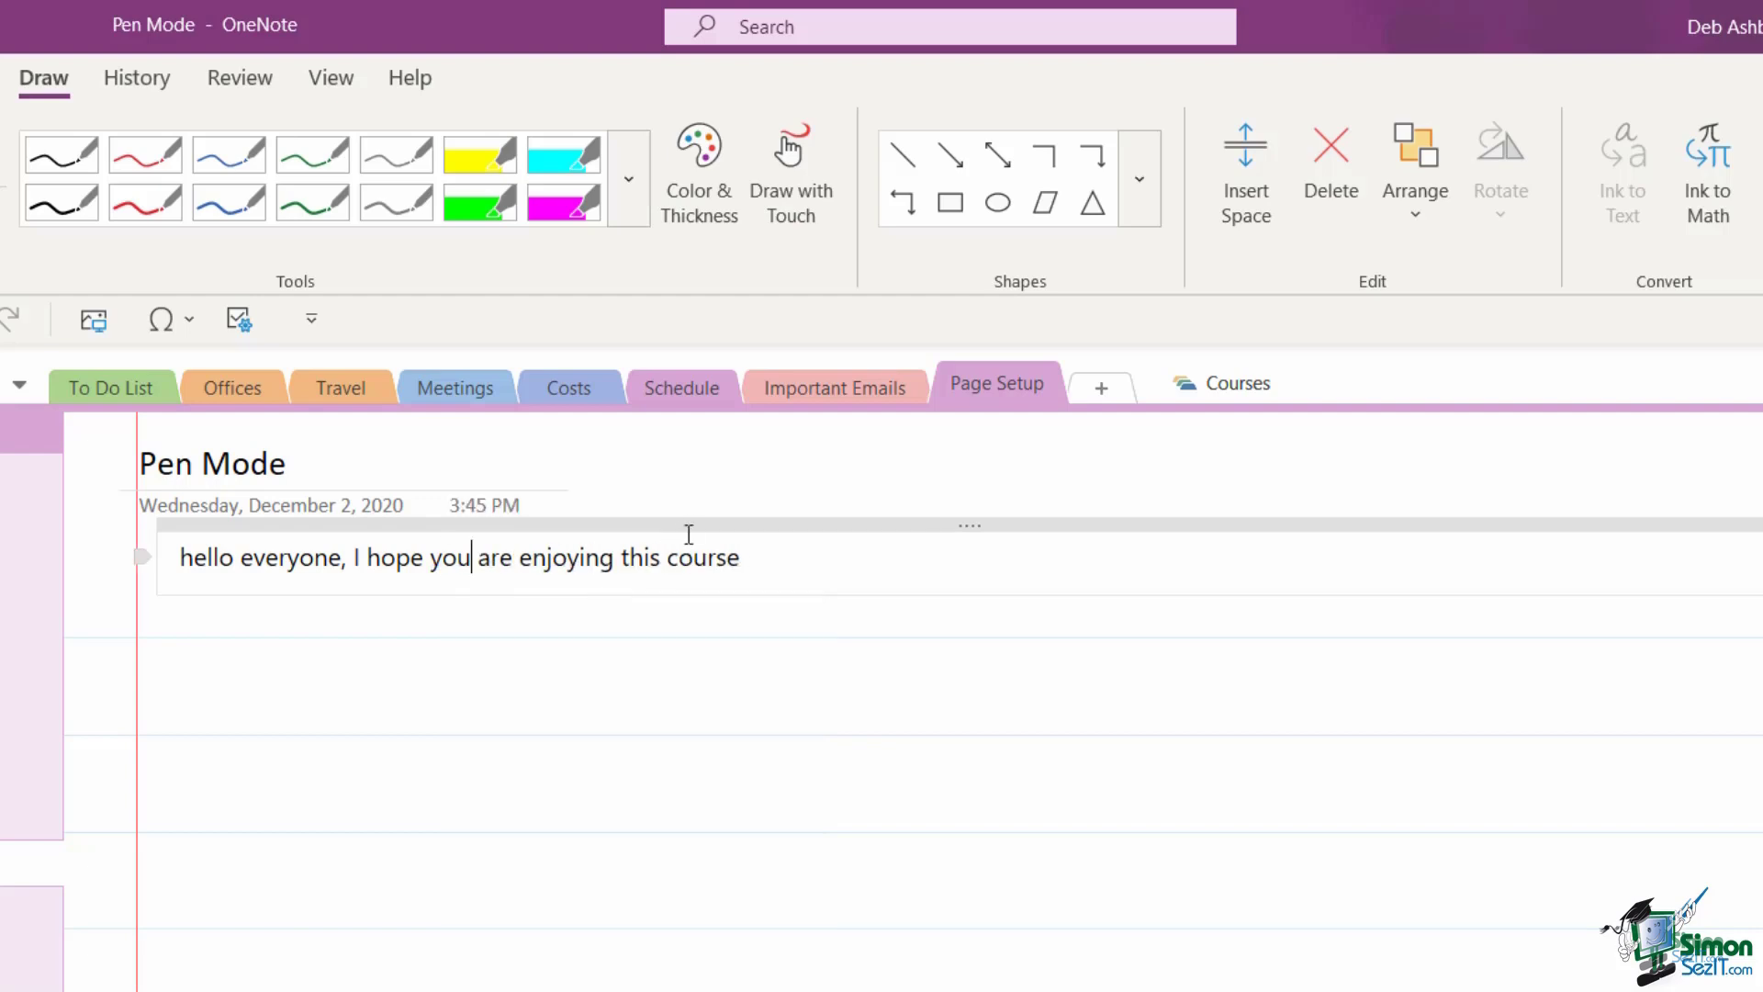
drag(693, 519, 691, 598)
click(762, 753)
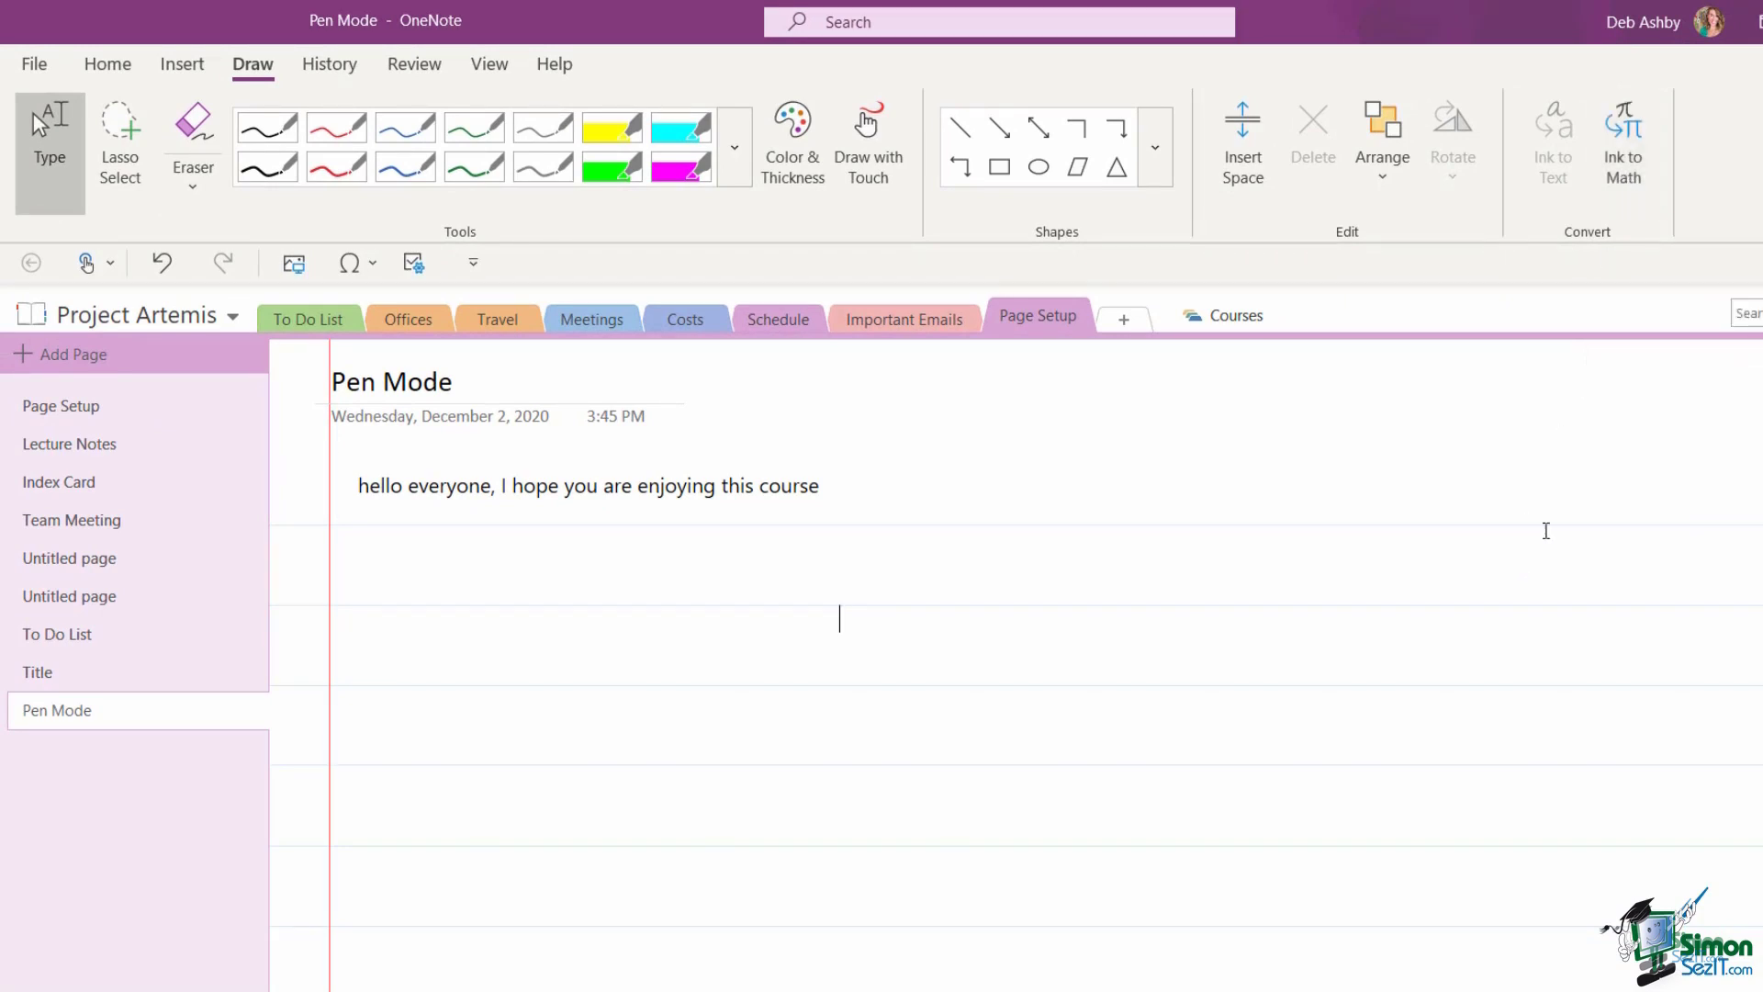
Step: Switch to a red pen and handwrite 1/2 beside the greeting
click(735, 154)
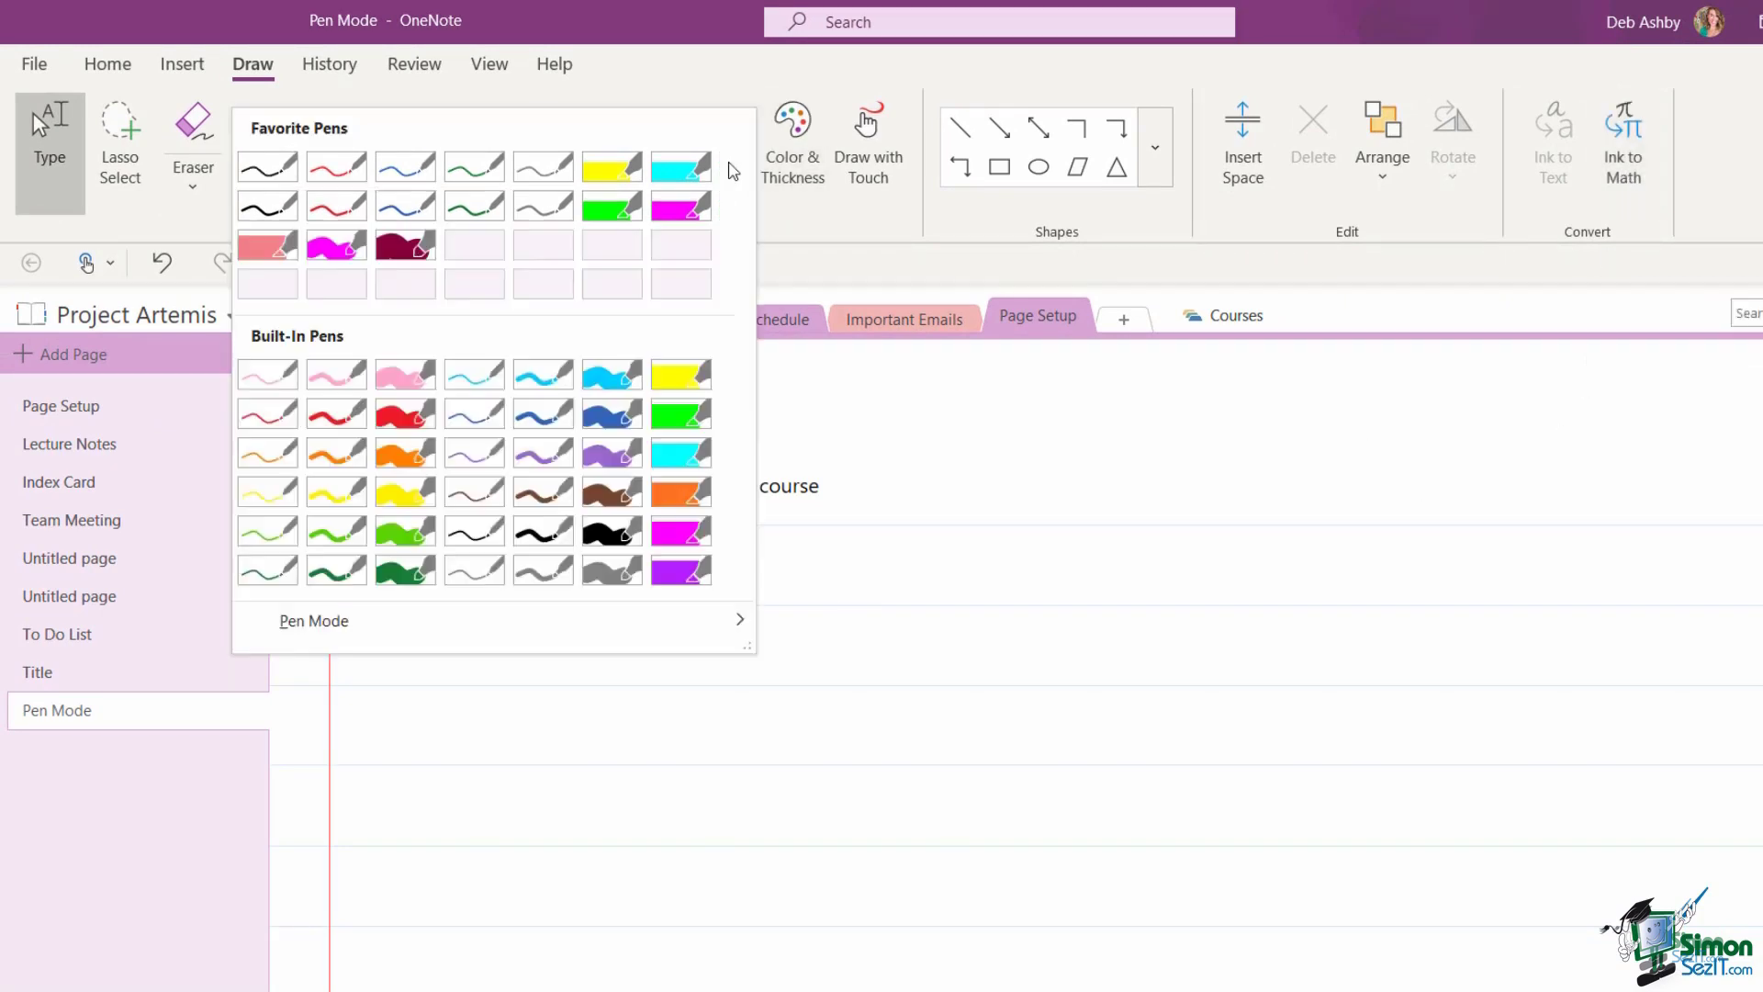
click(324, 420)
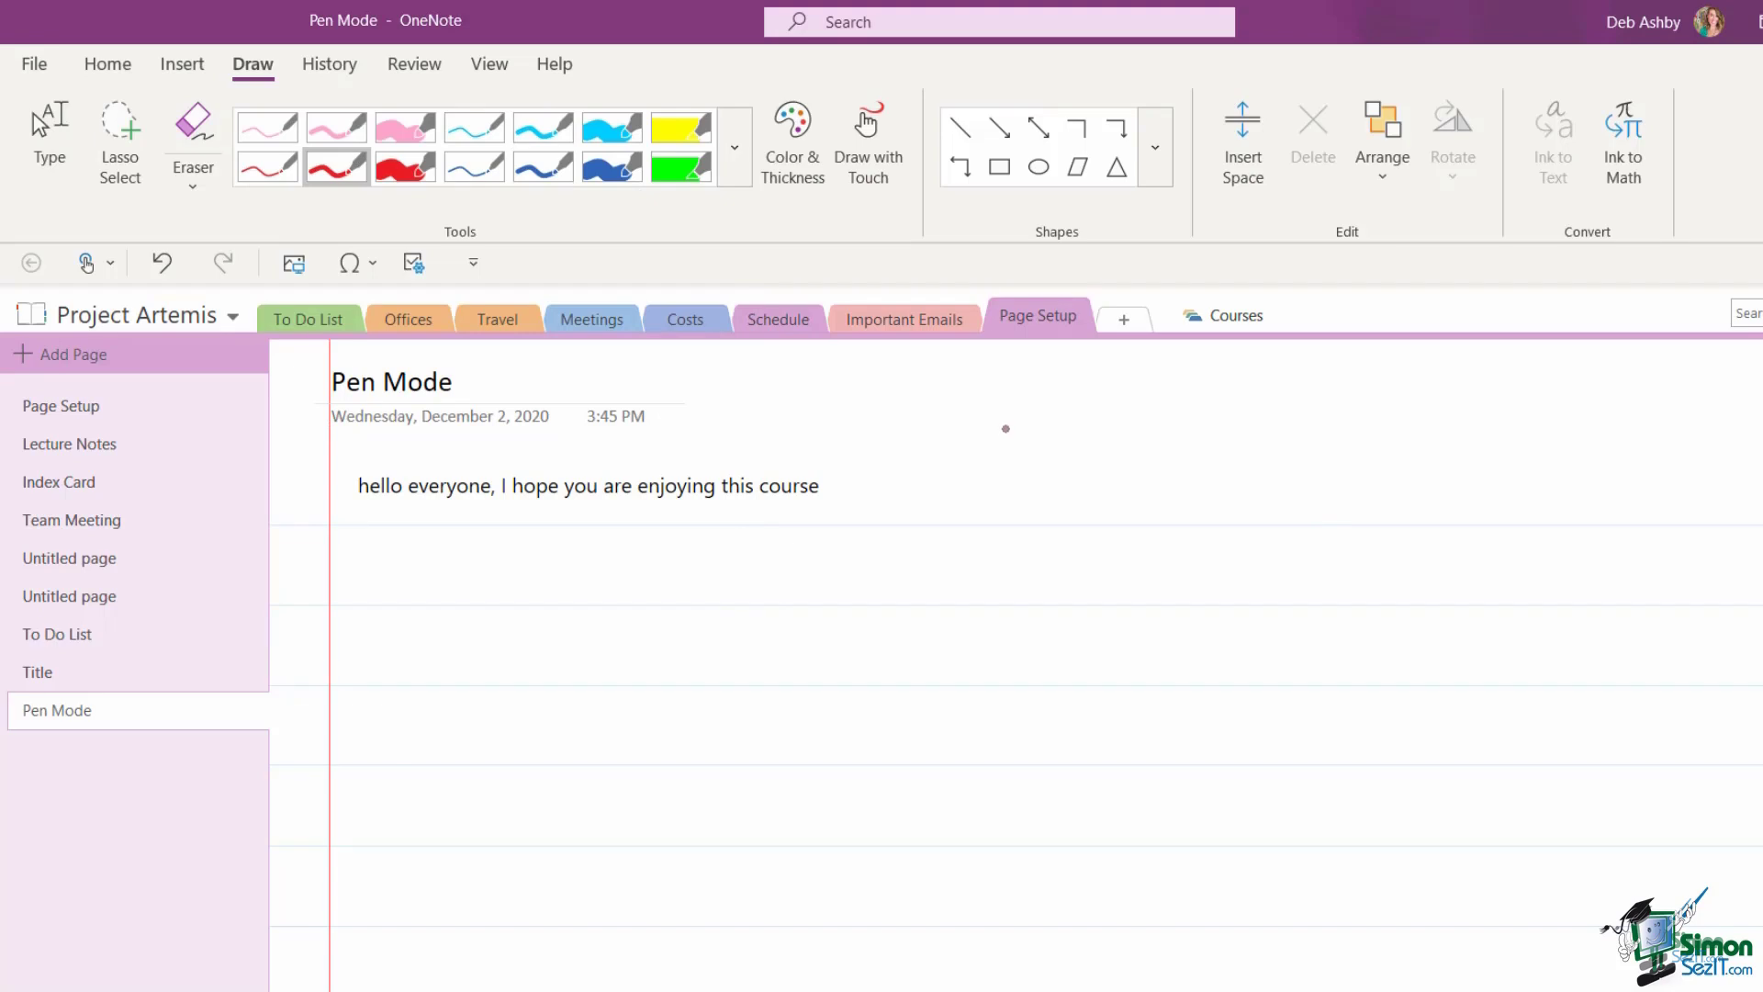
mouse_move(1006, 422)
mouse_down()
mouse_move(1030, 491)
mouse_move(1017, 517)
mouse_up()
drag(1054, 472, 1096, 504)
Step: Lasso the red 1/2 and insert it as a typed ½ equation via Ink to Math
click(50, 138)
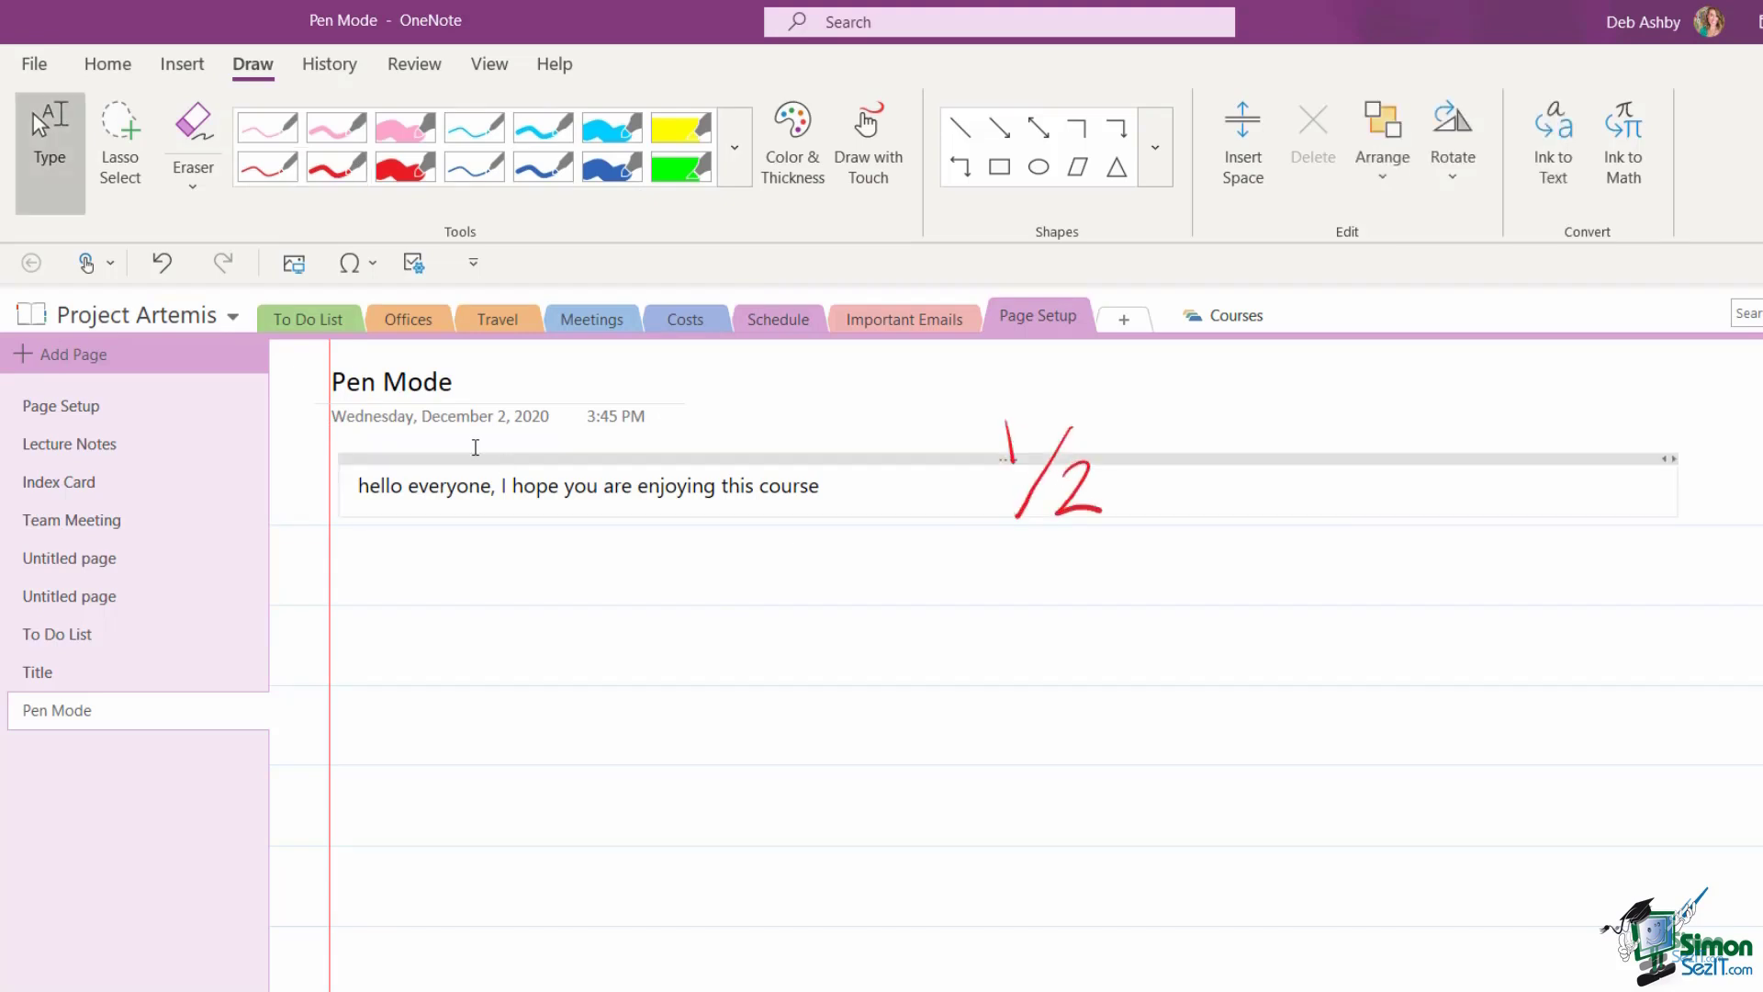
click(126, 163)
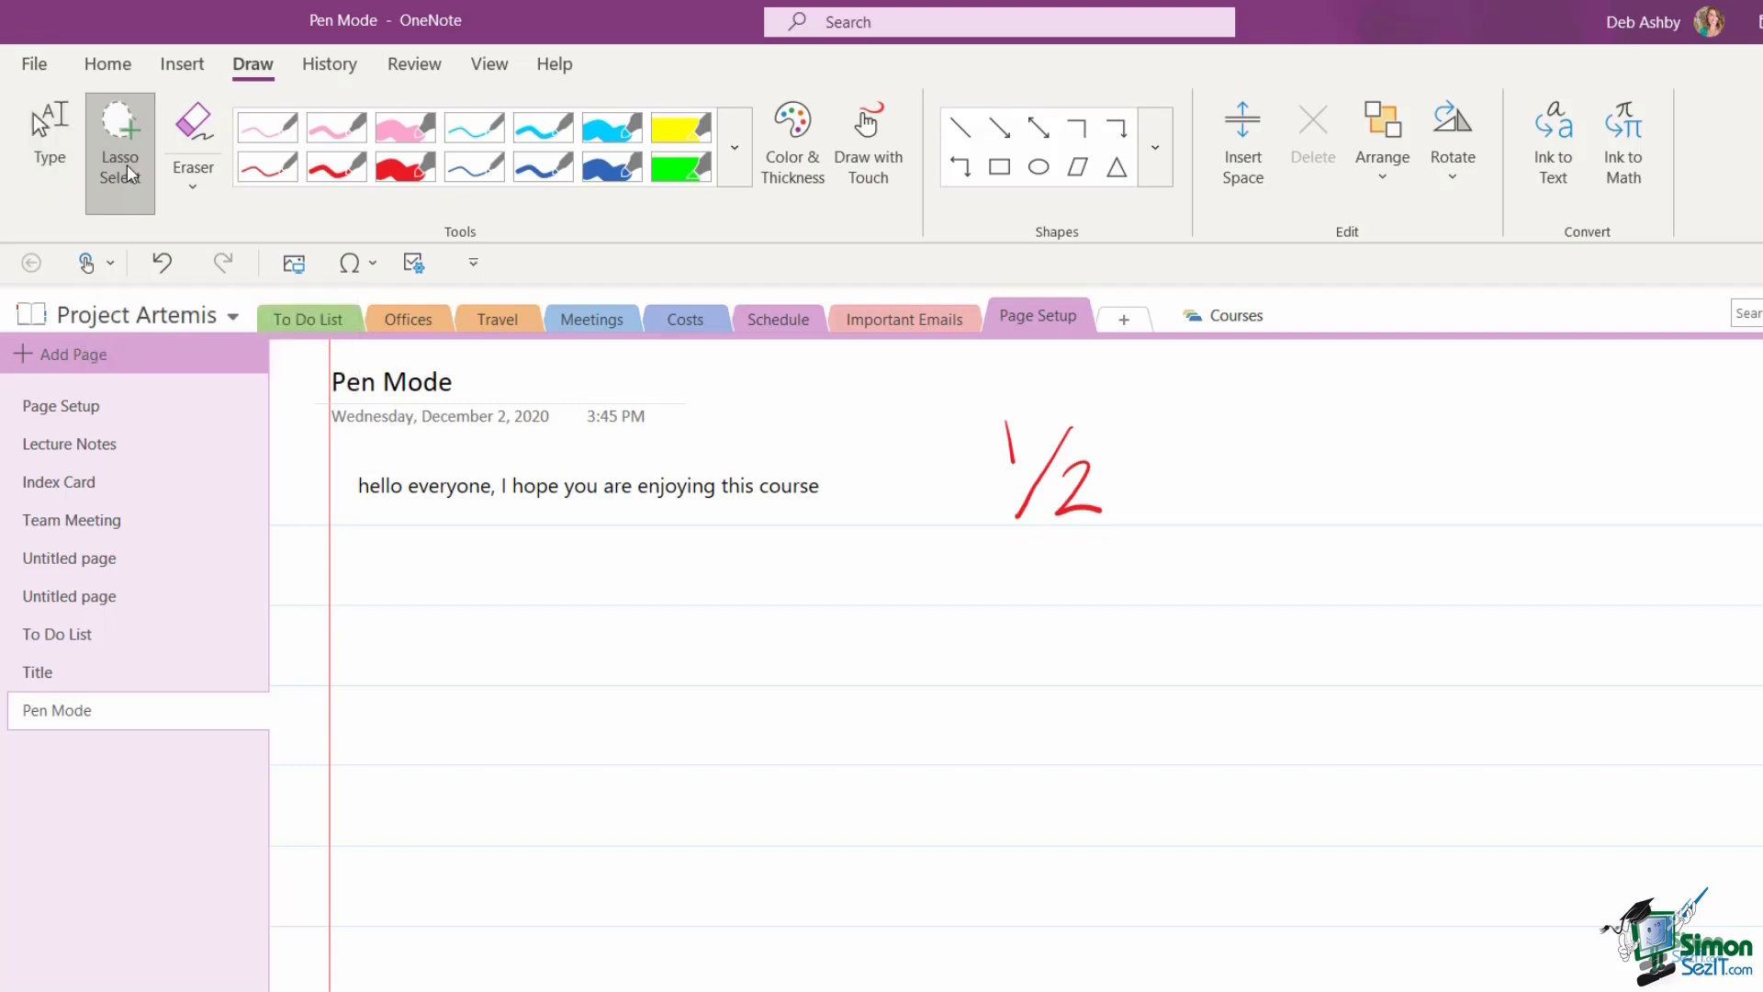
drag(945, 389, 1235, 493)
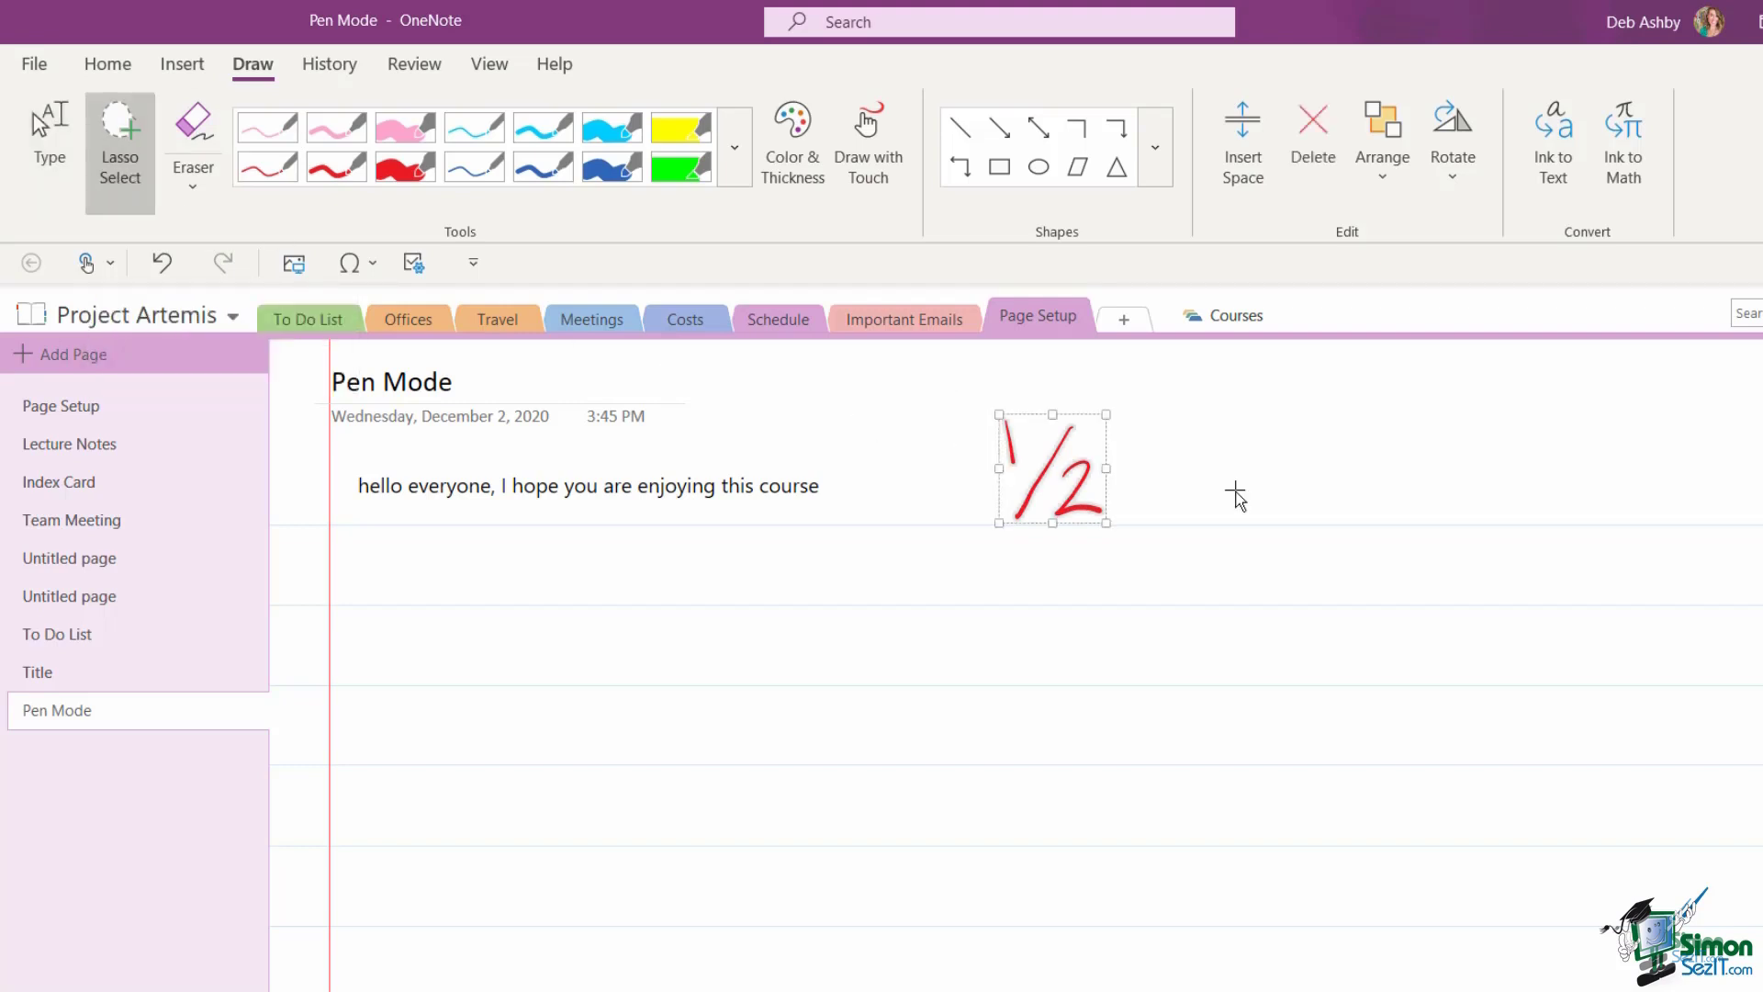
click(1616, 153)
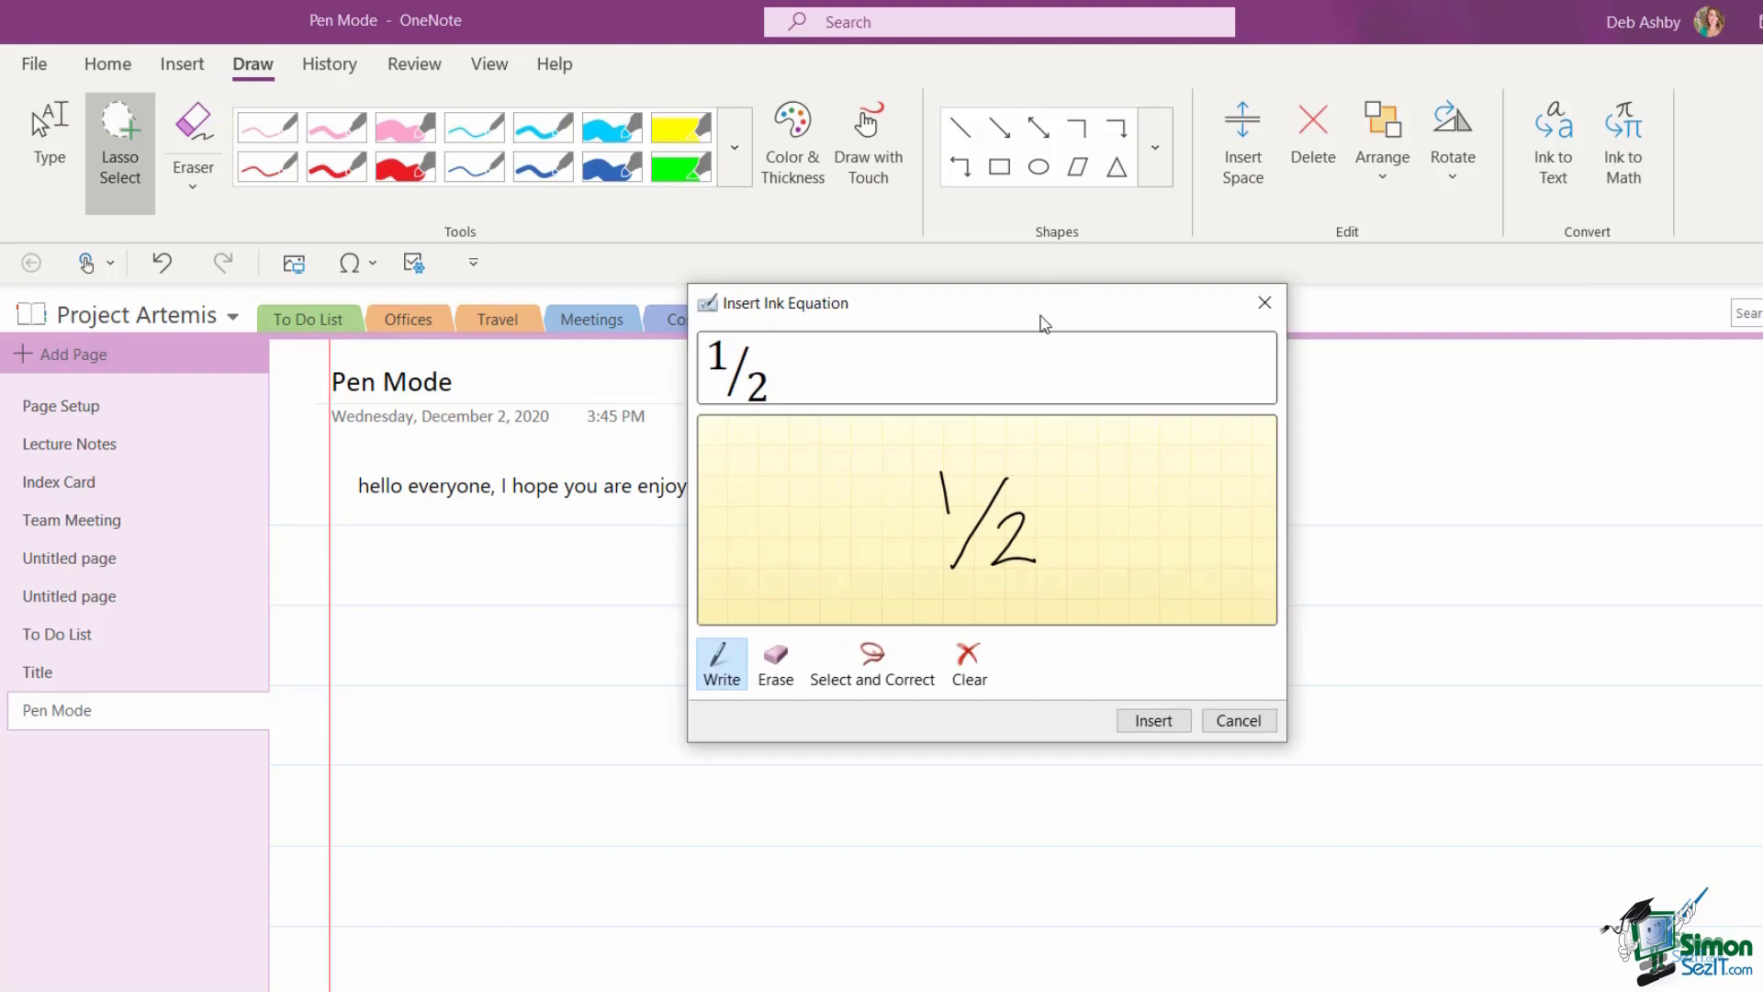
mouse_move(1045, 322)
mouse_down()
mouse_move(1248, 397)
mouse_move(1514, 366)
mouse_up()
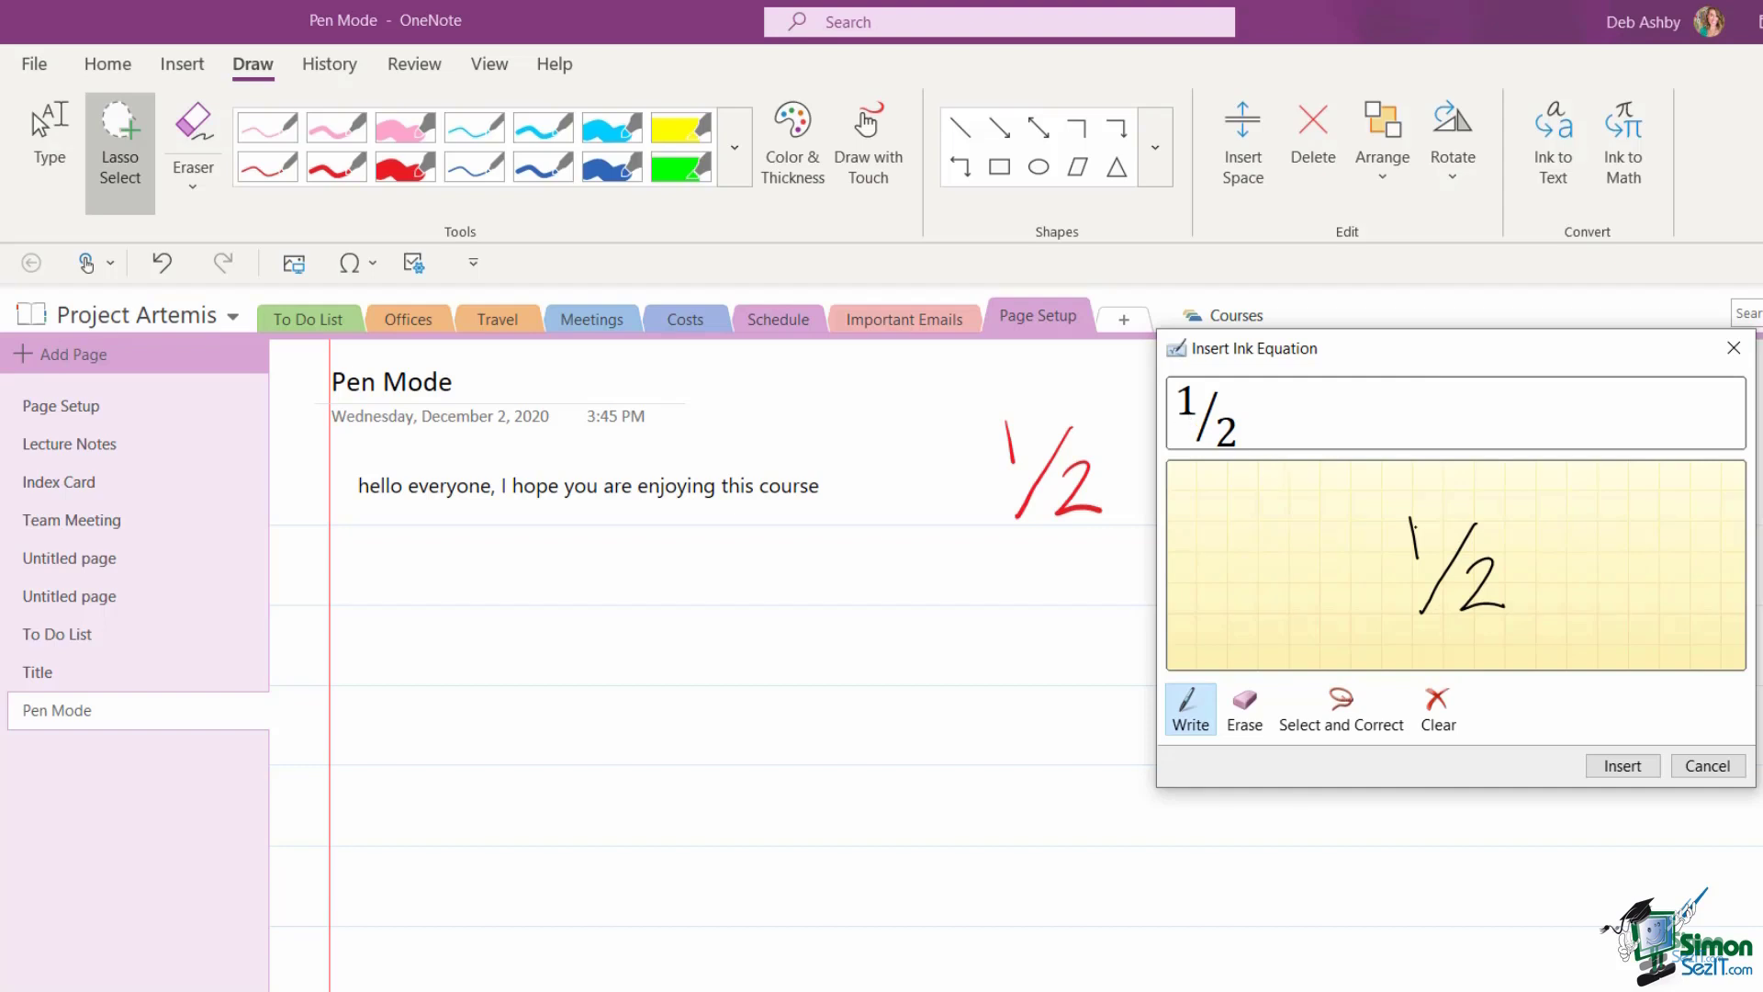
click(1607, 773)
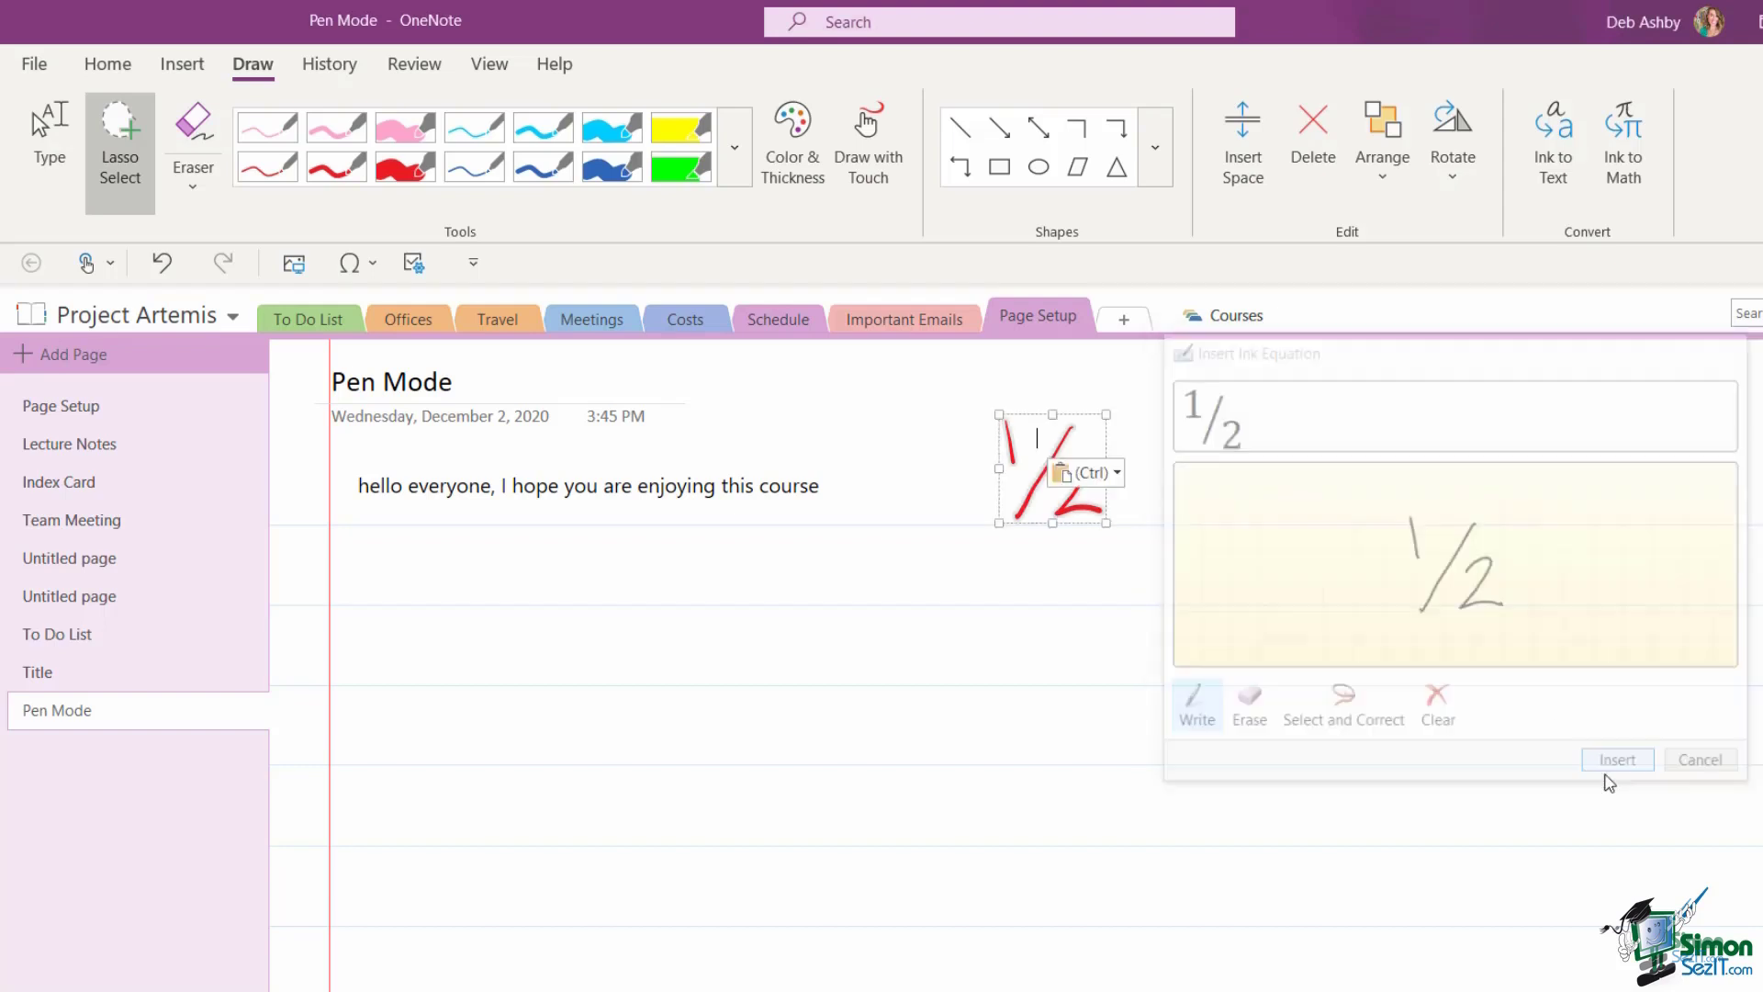
Step: Move the ½ equation below the greeting line
drag(1078, 407, 433, 551)
click(613, 553)
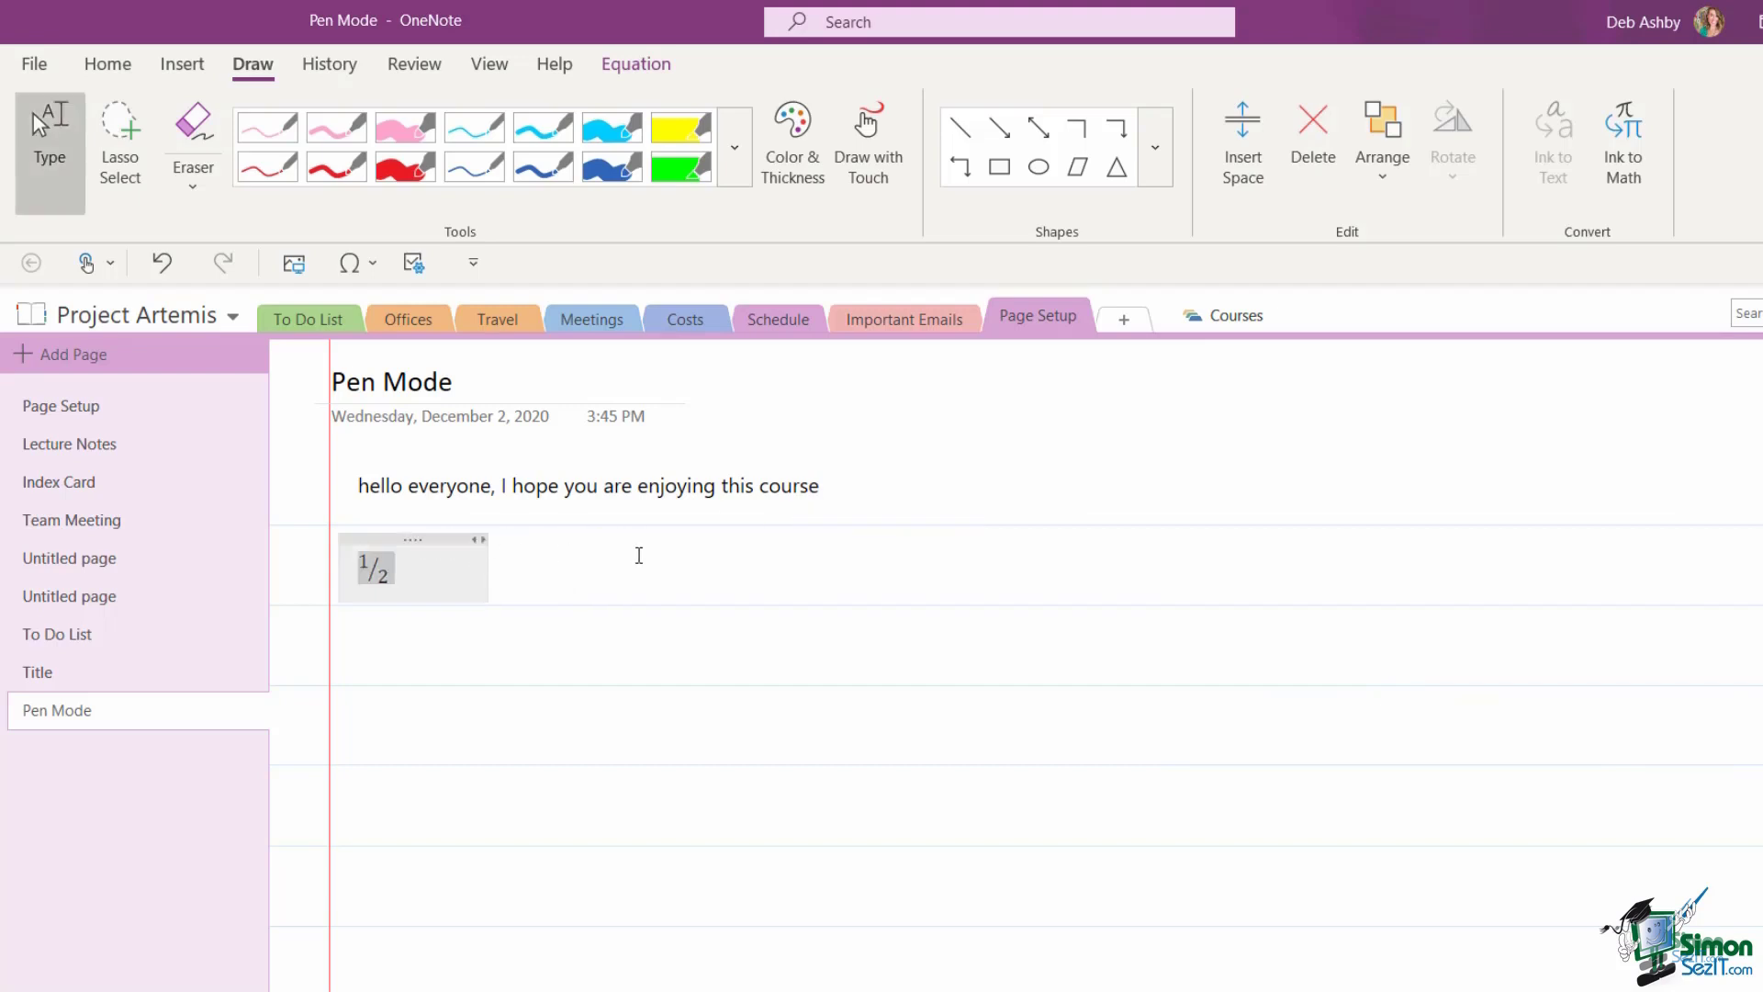
click(745, 178)
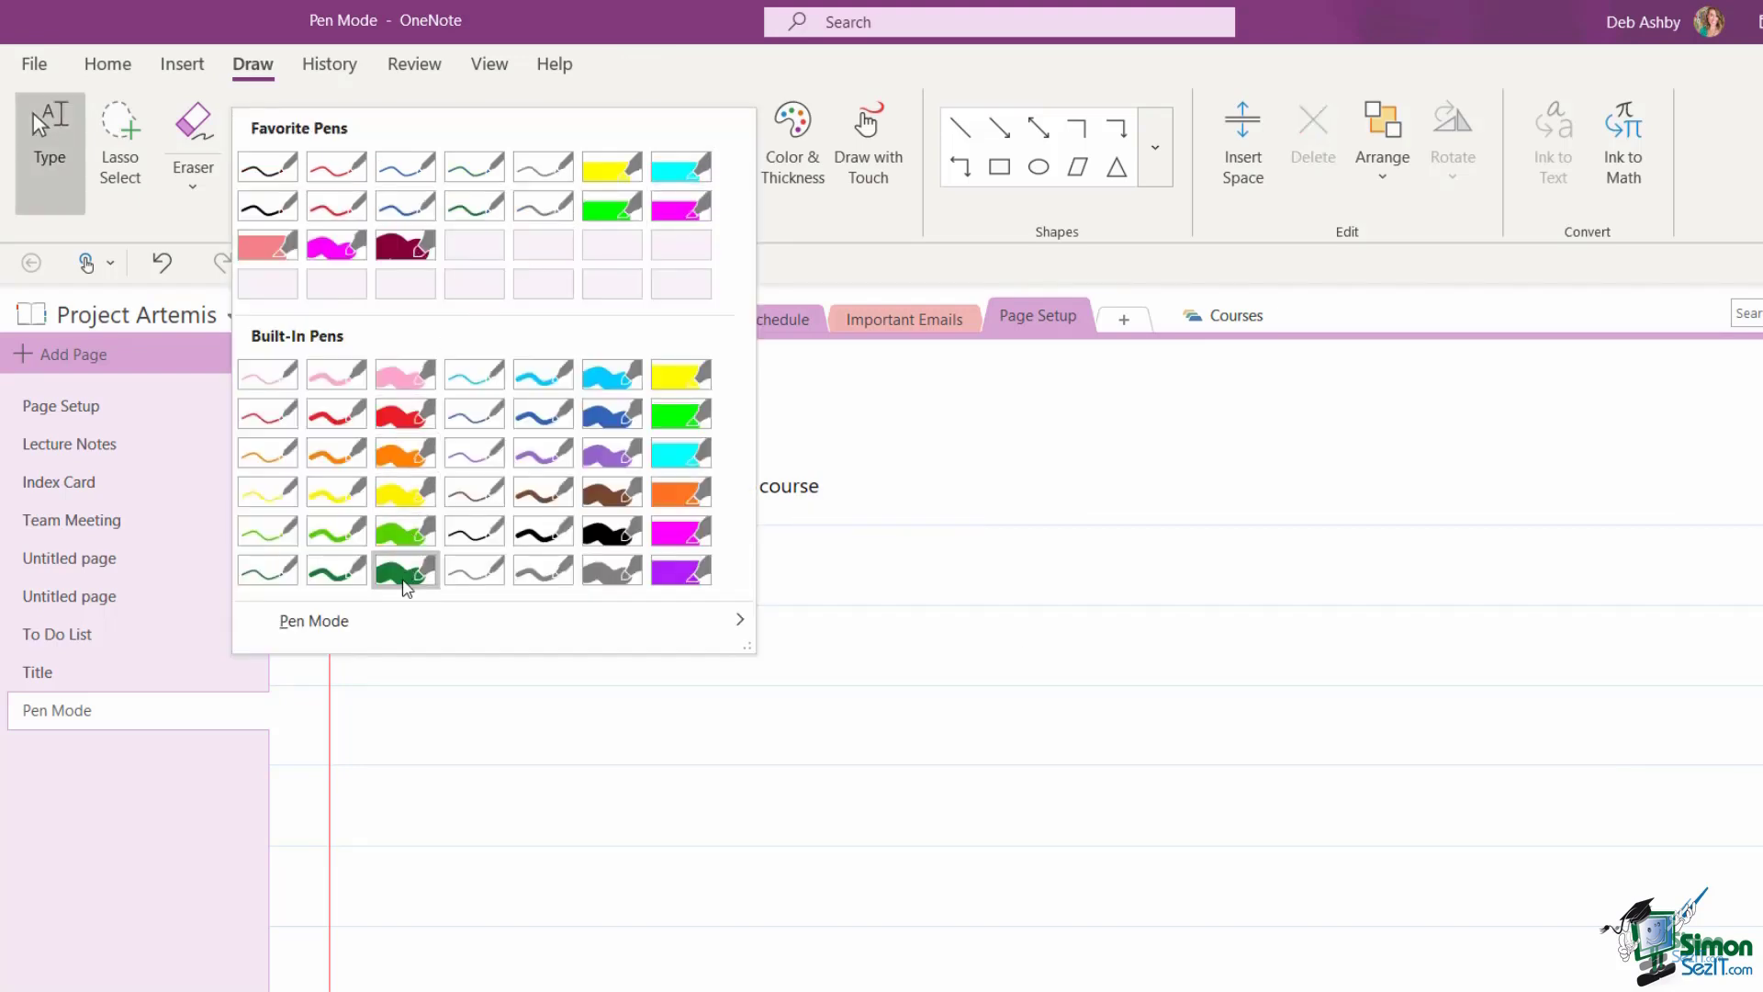
Step: Handwrite 2+3=5 in purple to the right of the greeting
click(531, 456)
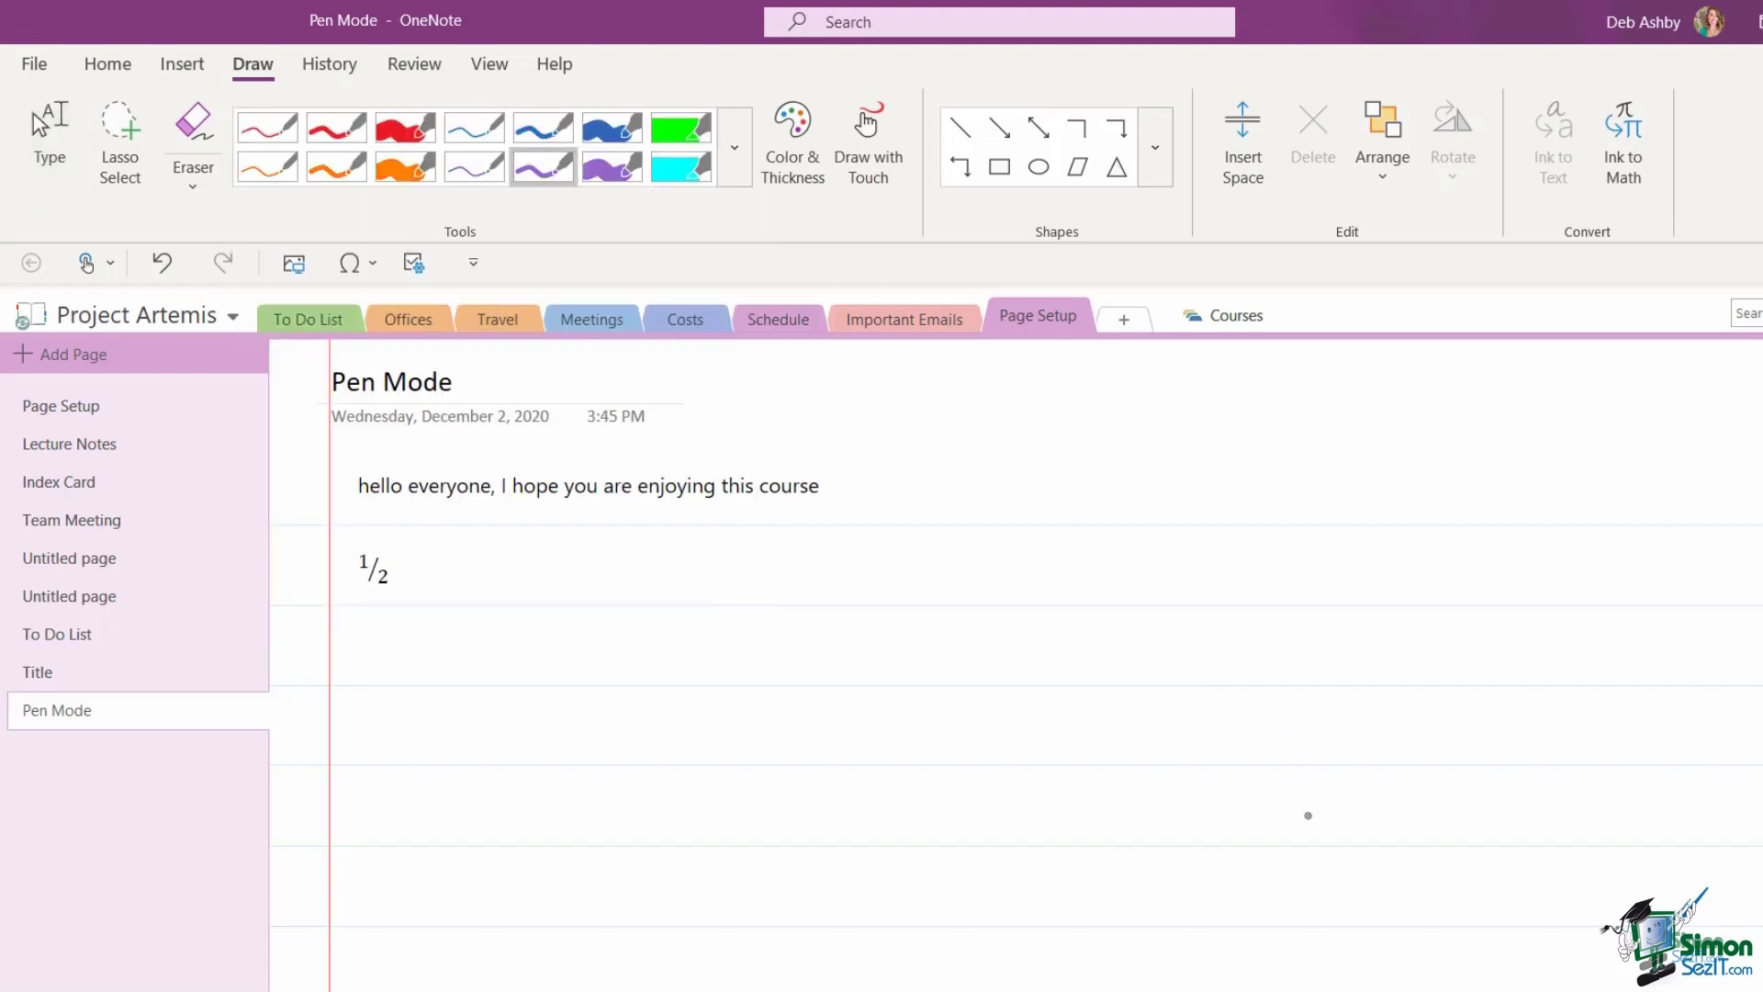
mouse_move(1032, 452)
mouse_down()
mouse_move(1035, 495)
mouse_move(1079, 507)
mouse_move(1126, 505)
mouse_move(1151, 472)
mouse_move(1221, 491)
mouse_move(1179, 505)
mouse_move(1298, 461)
mouse_move(1310, 481)
mouse_move(1396, 437)
mouse_up()
drag(1351, 448, 1346, 505)
Step: Lasso-select the handwritten 2+3=5 ink
click(49, 147)
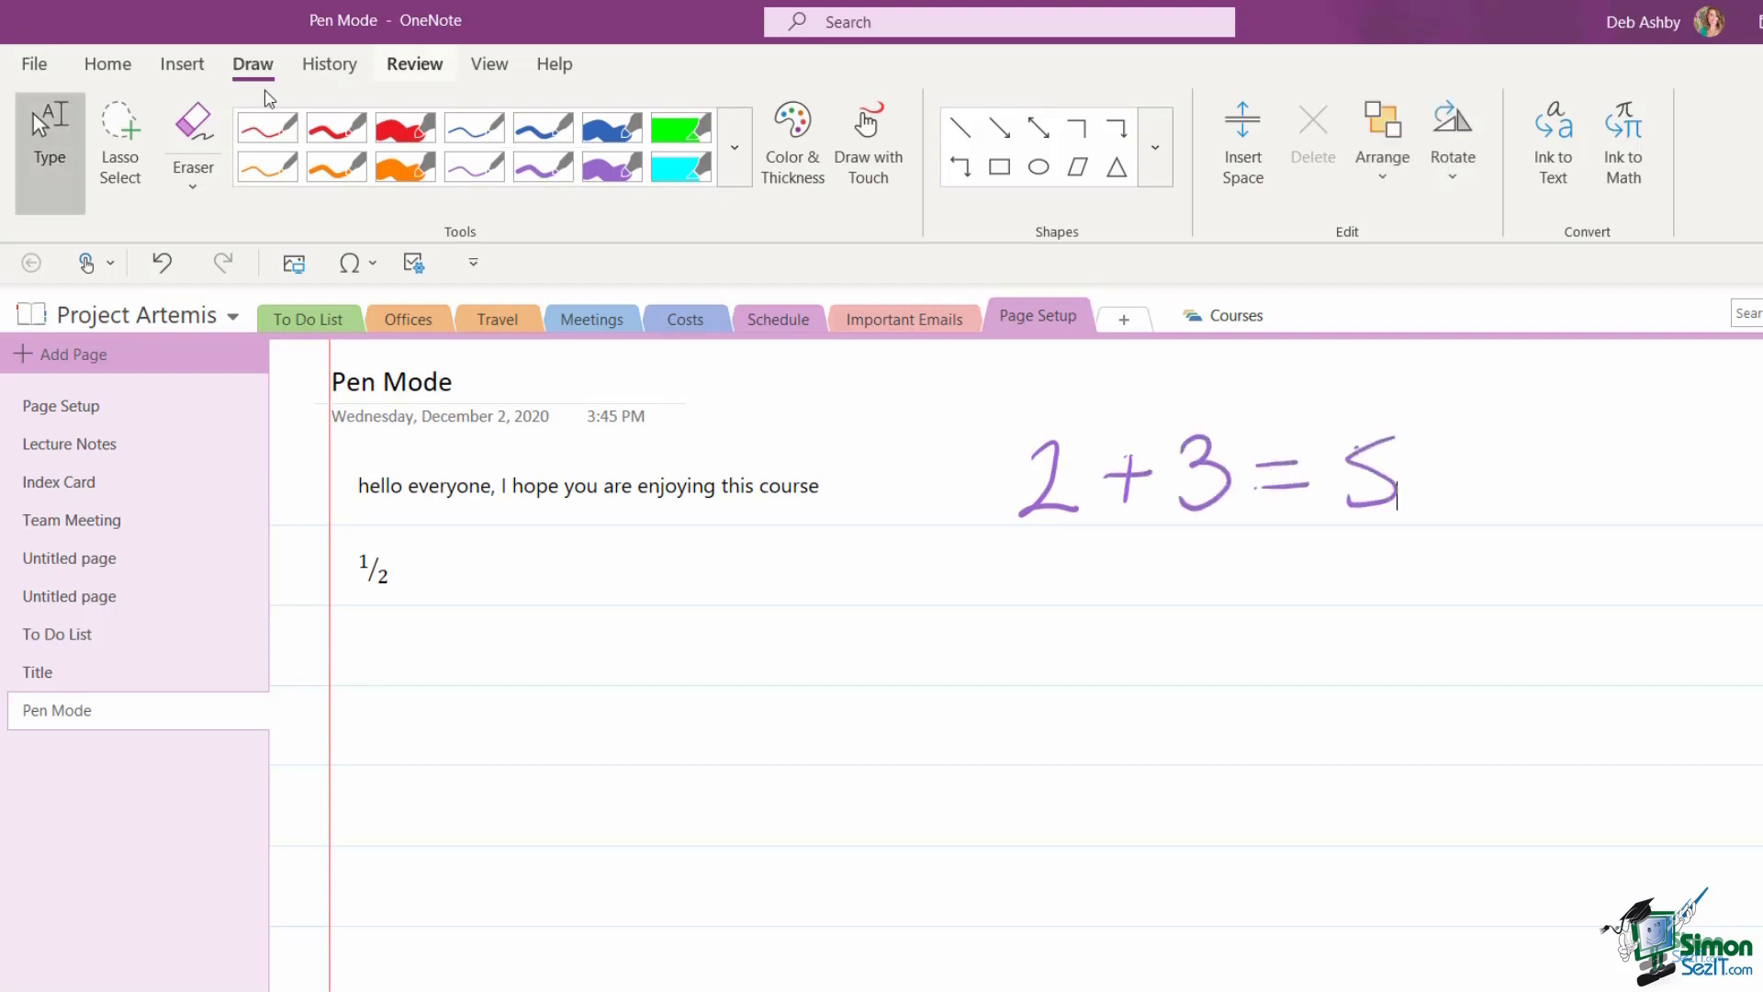
click(126, 156)
mouse_move(994, 397)
mouse_down()
mouse_move(1002, 609)
mouse_move(1534, 520)
mouse_move(1538, 412)
mouse_up()
Step: In Ink to Math, correct the misread z to Number Two and erase the stray dot
click(1623, 165)
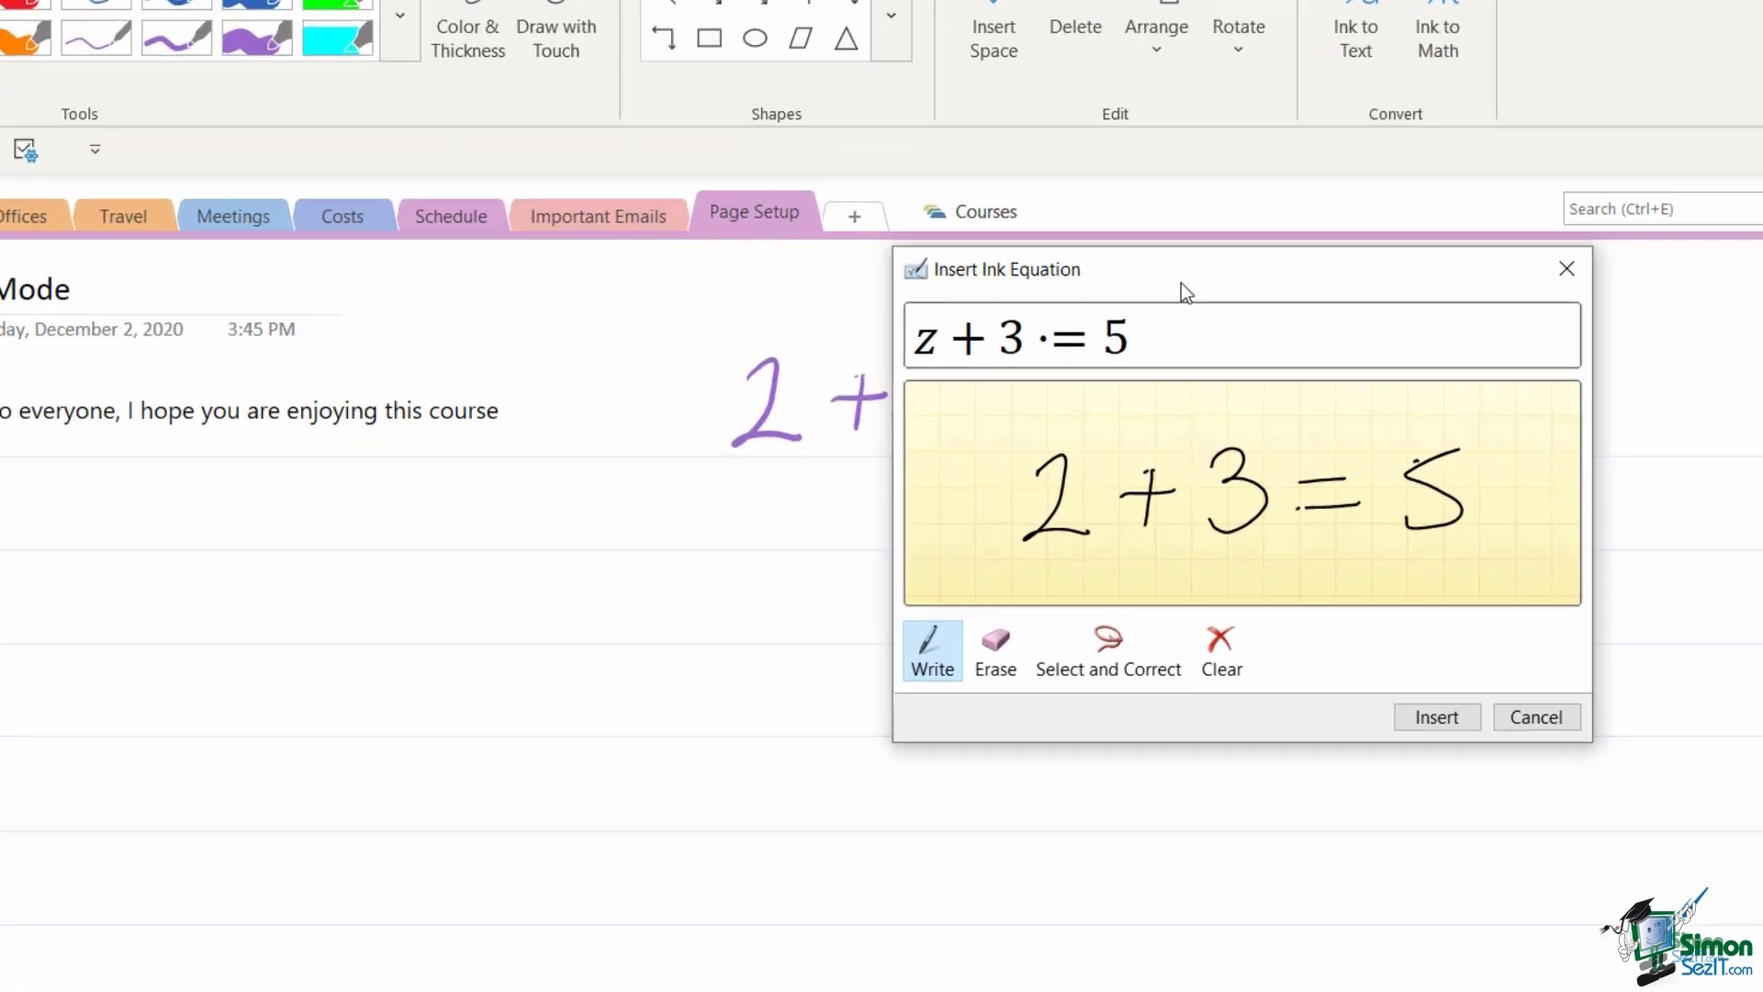
mouse_move(1180, 283)
mouse_down()
mouse_move(1235, 437)
mouse_move(1207, 515)
mouse_up()
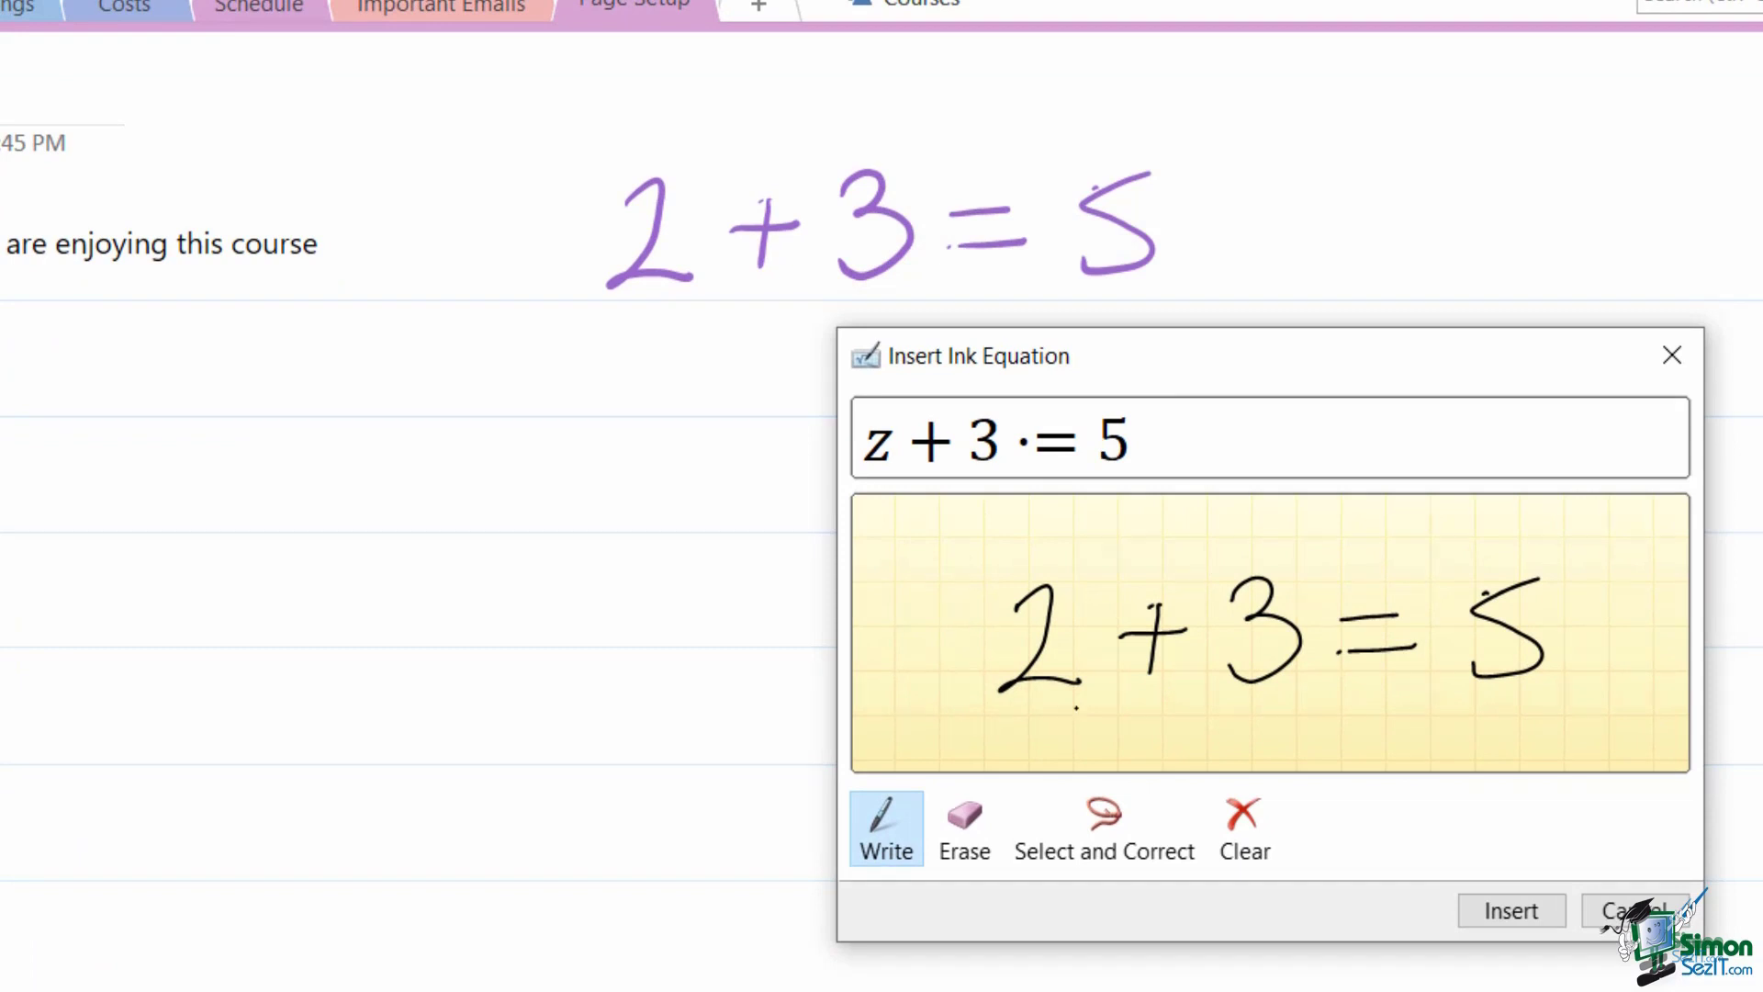
click(1120, 824)
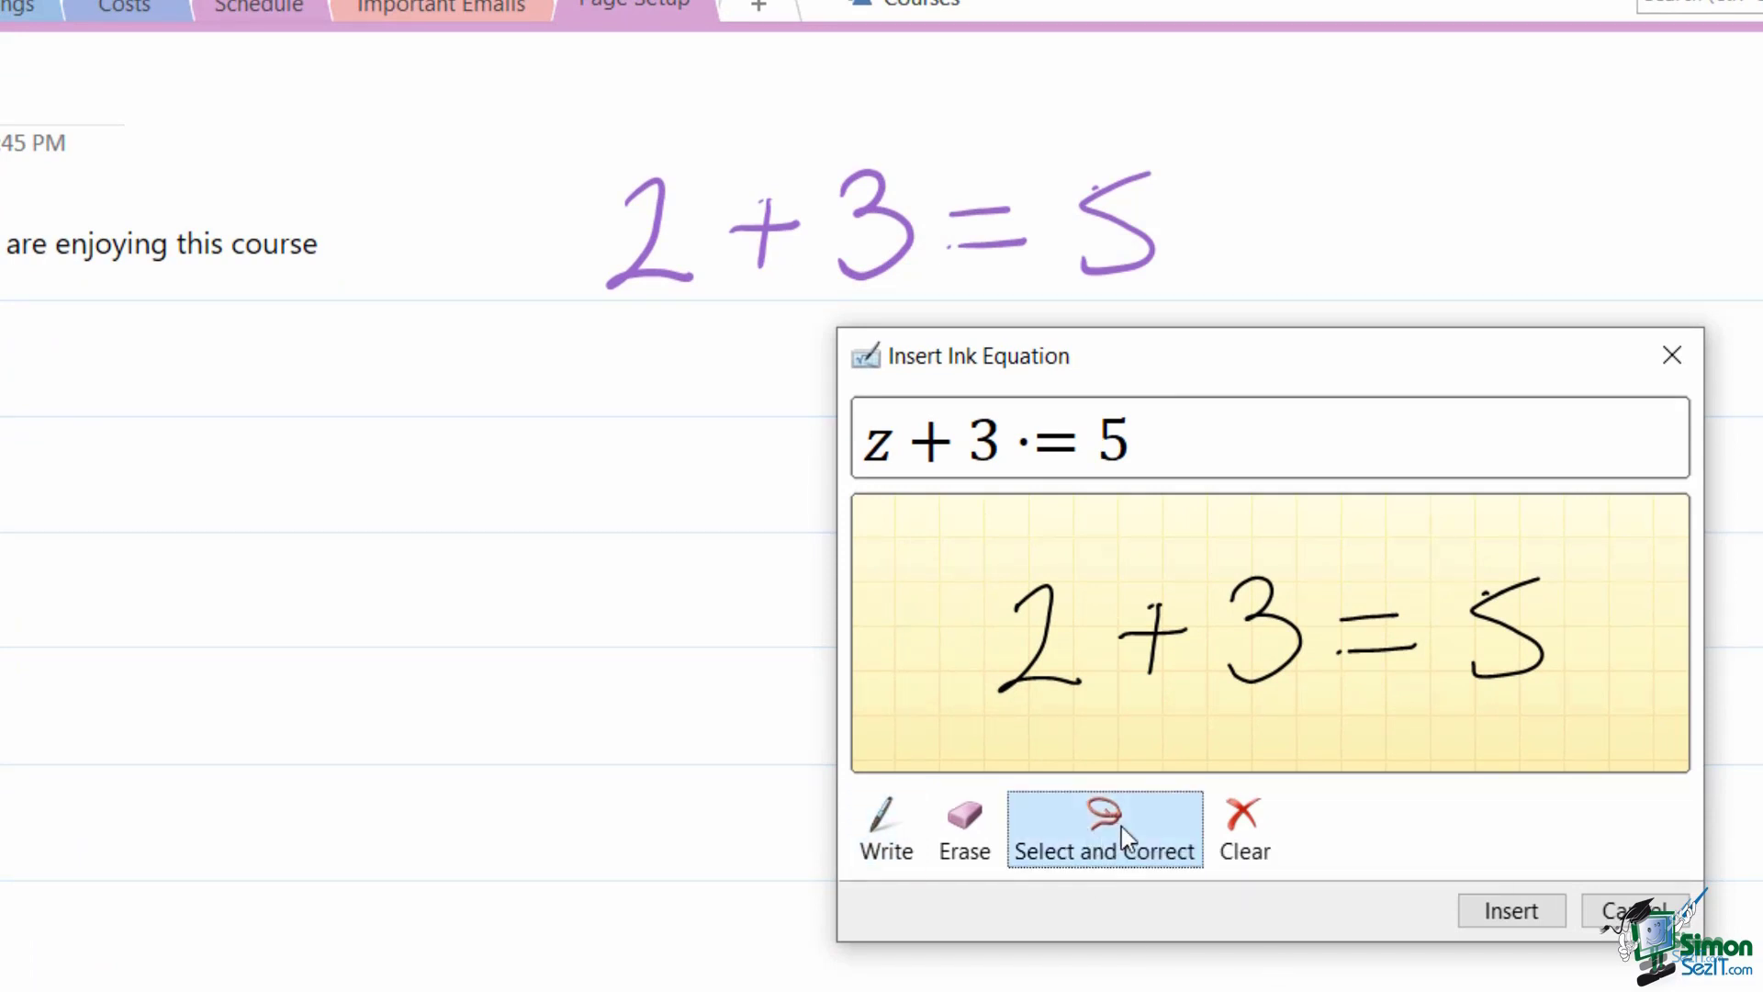
mouse_move(989, 577)
mouse_down()
mouse_move(992, 661)
mouse_move(1065, 714)
mouse_move(1105, 631)
mouse_move(1095, 554)
mouse_up()
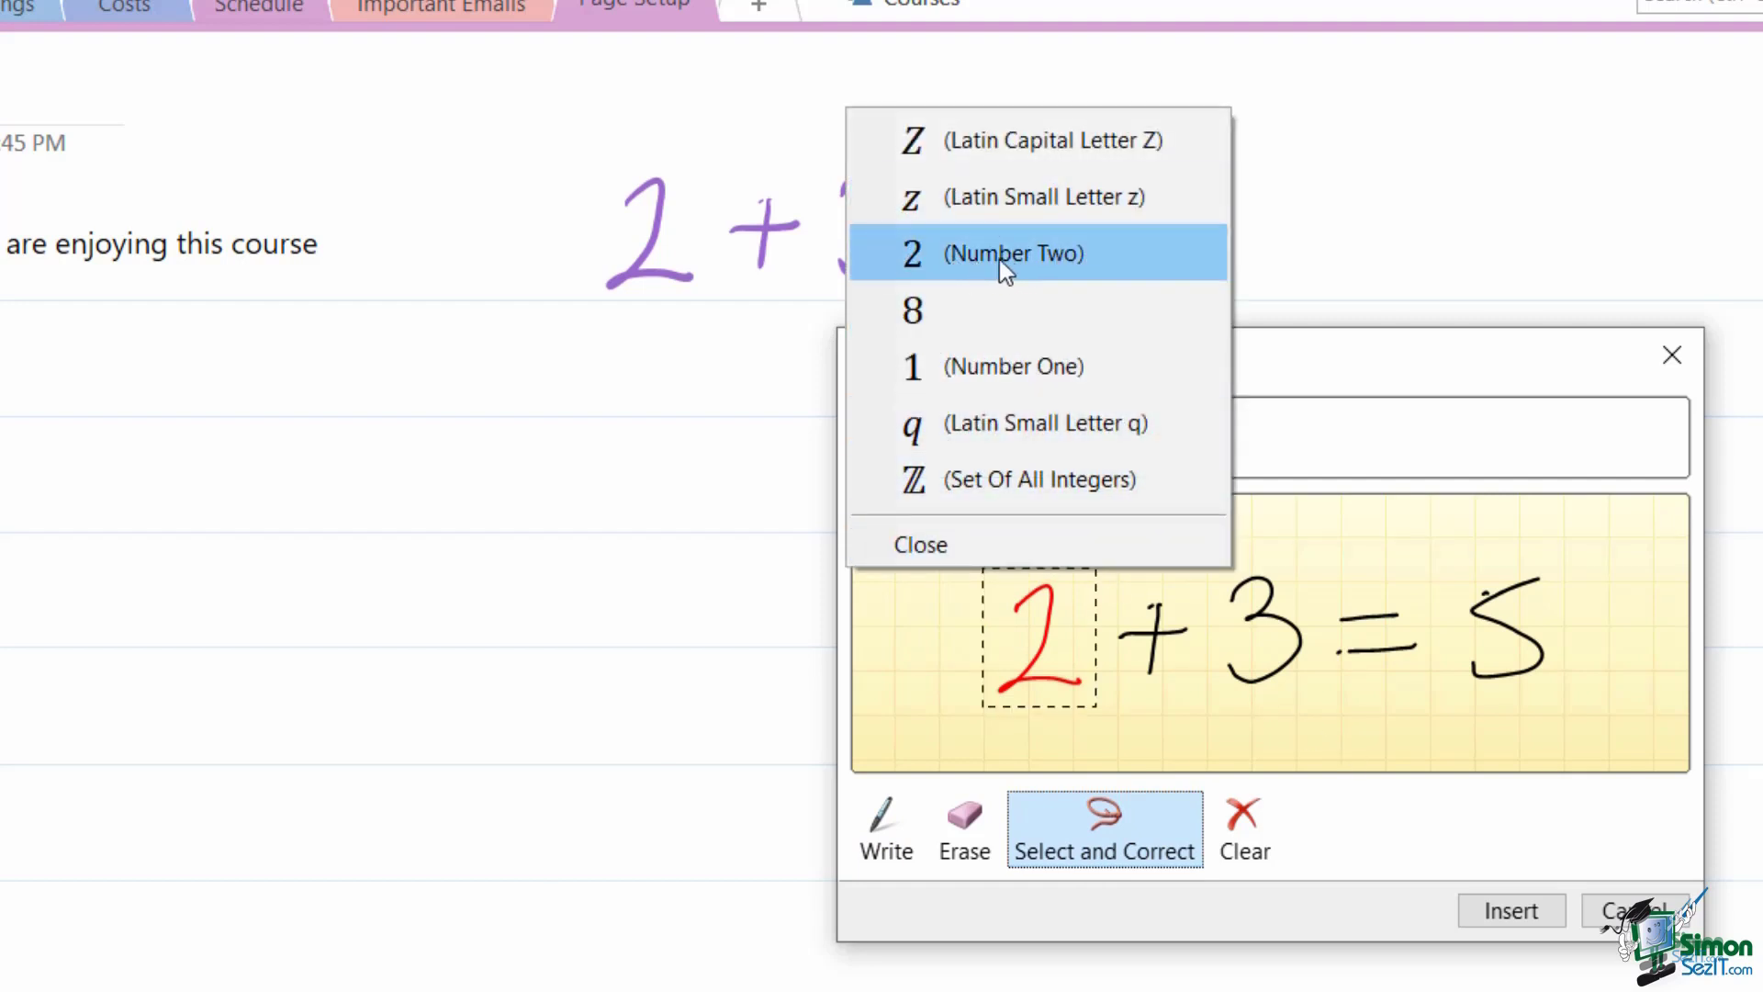
click(1115, 259)
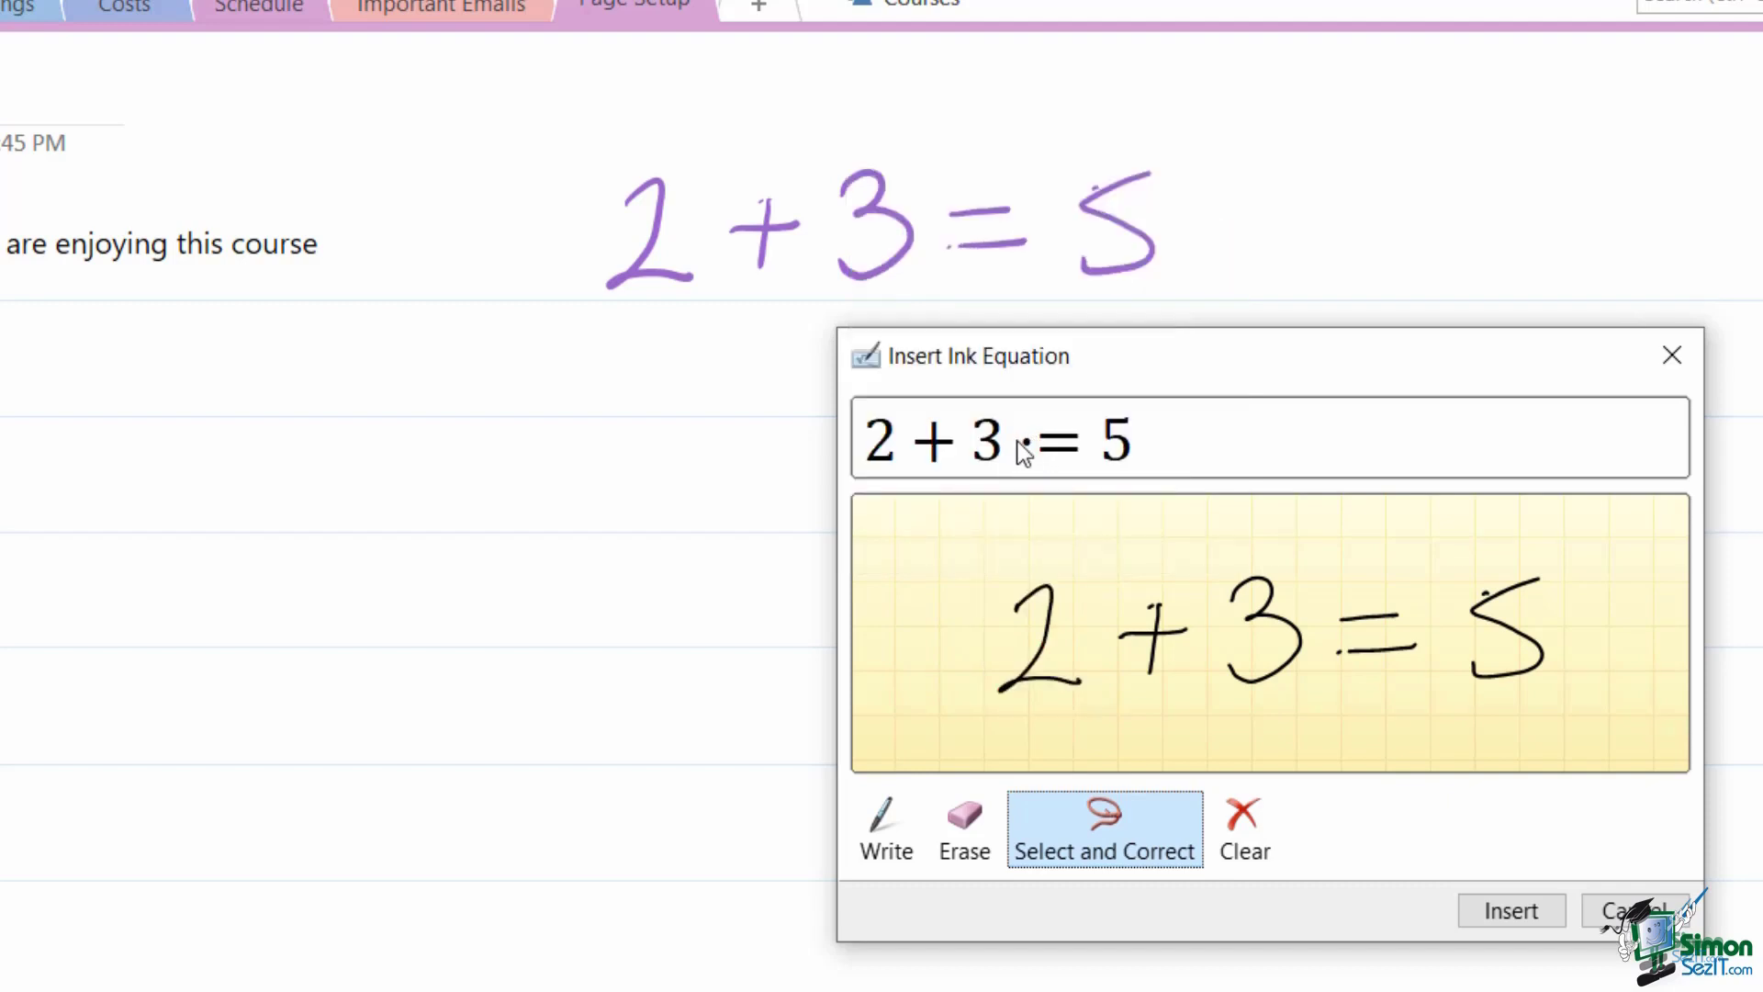
click(962, 838)
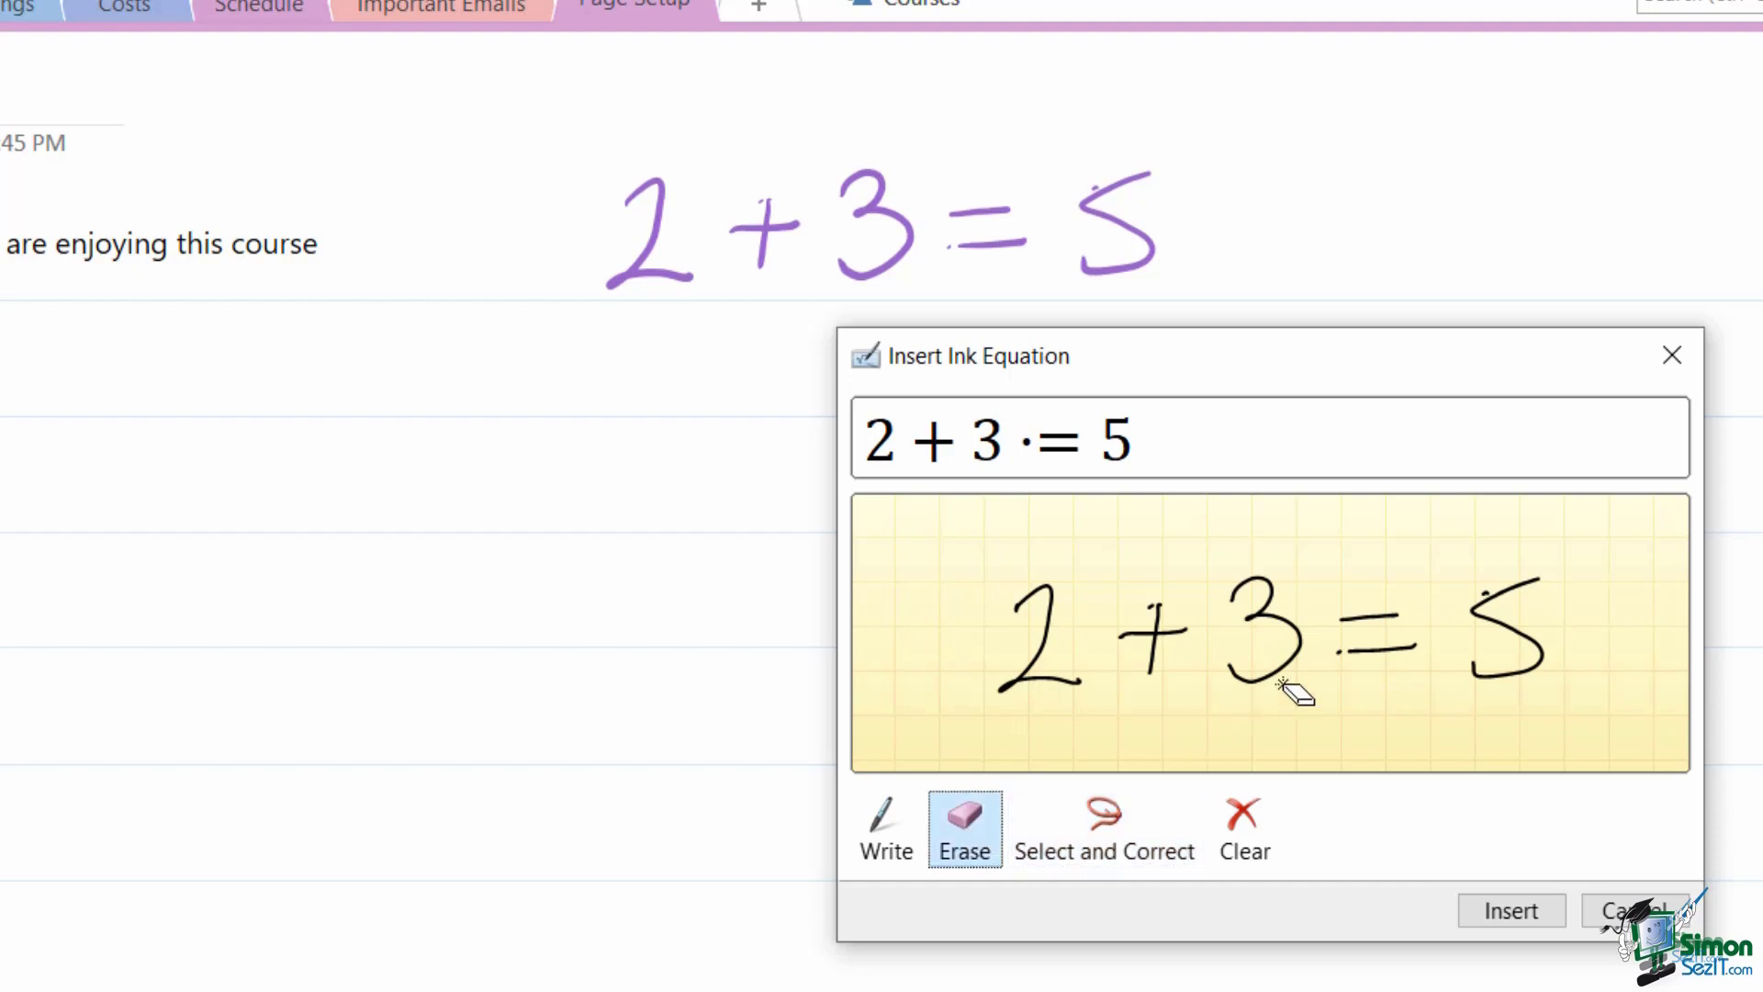
click(1337, 662)
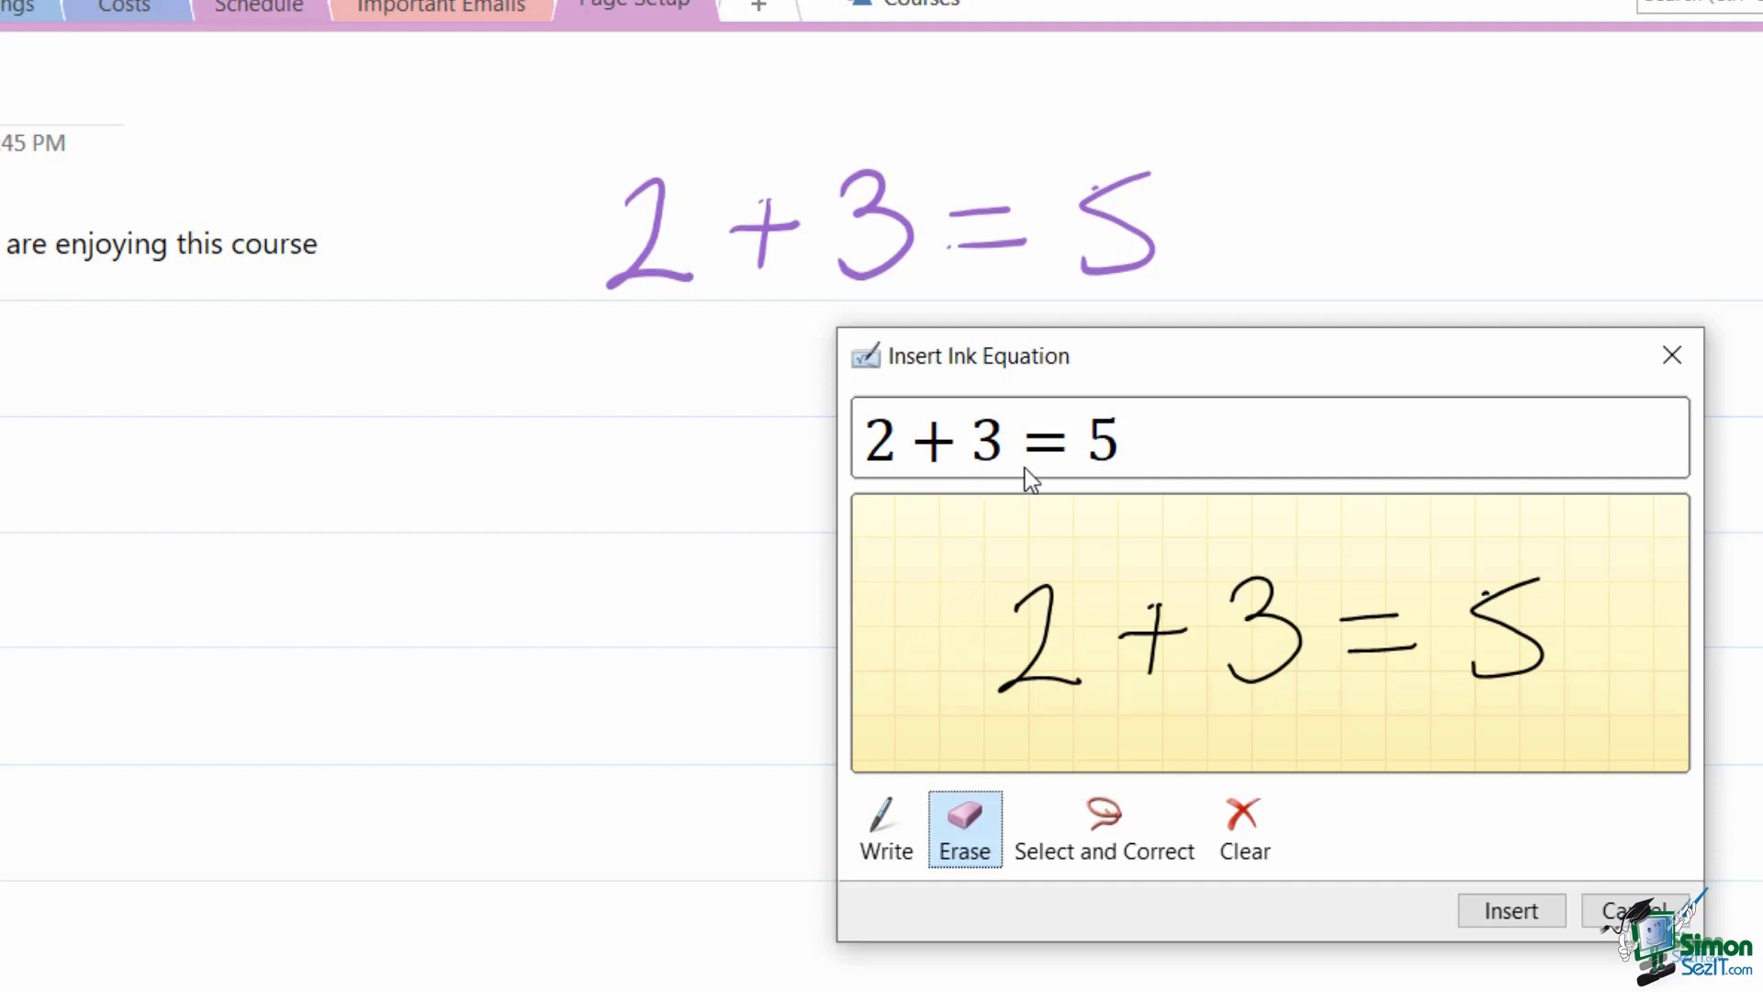
Step: Insert the typed 2 + 3 = 5 equation and place it beneath the ½
click(1515, 921)
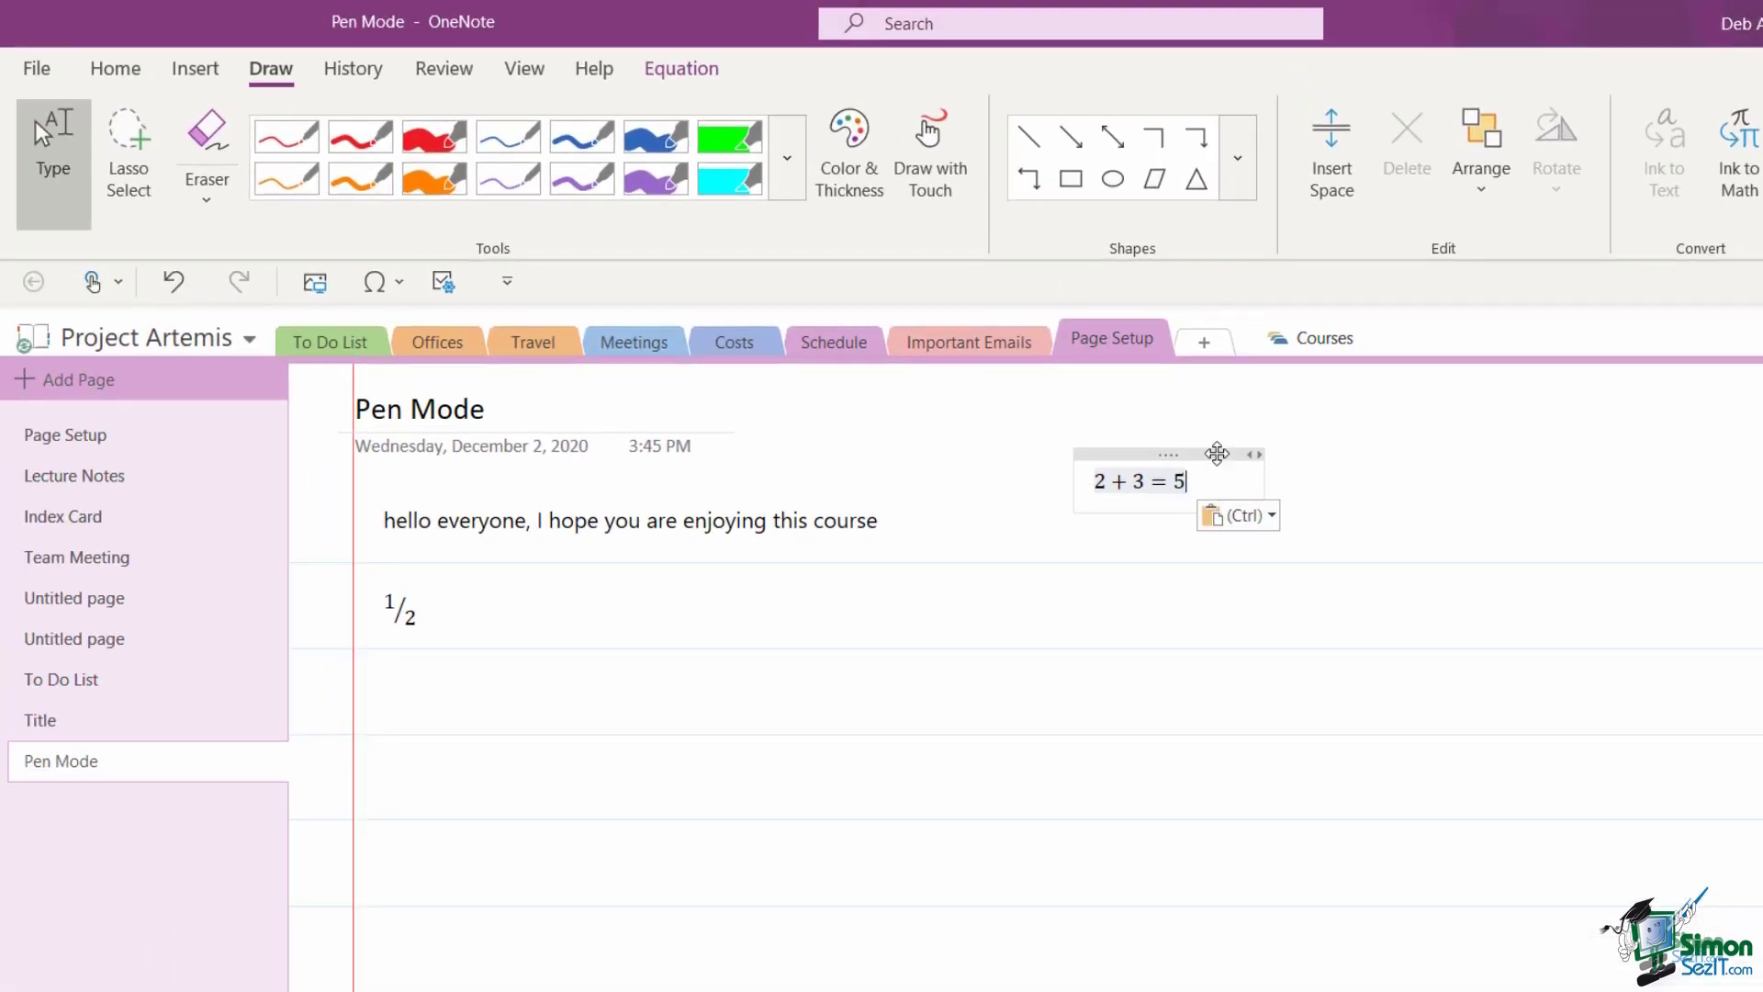
drag(1151, 409, 482, 653)
drag(577, 684, 504, 671)
click(802, 707)
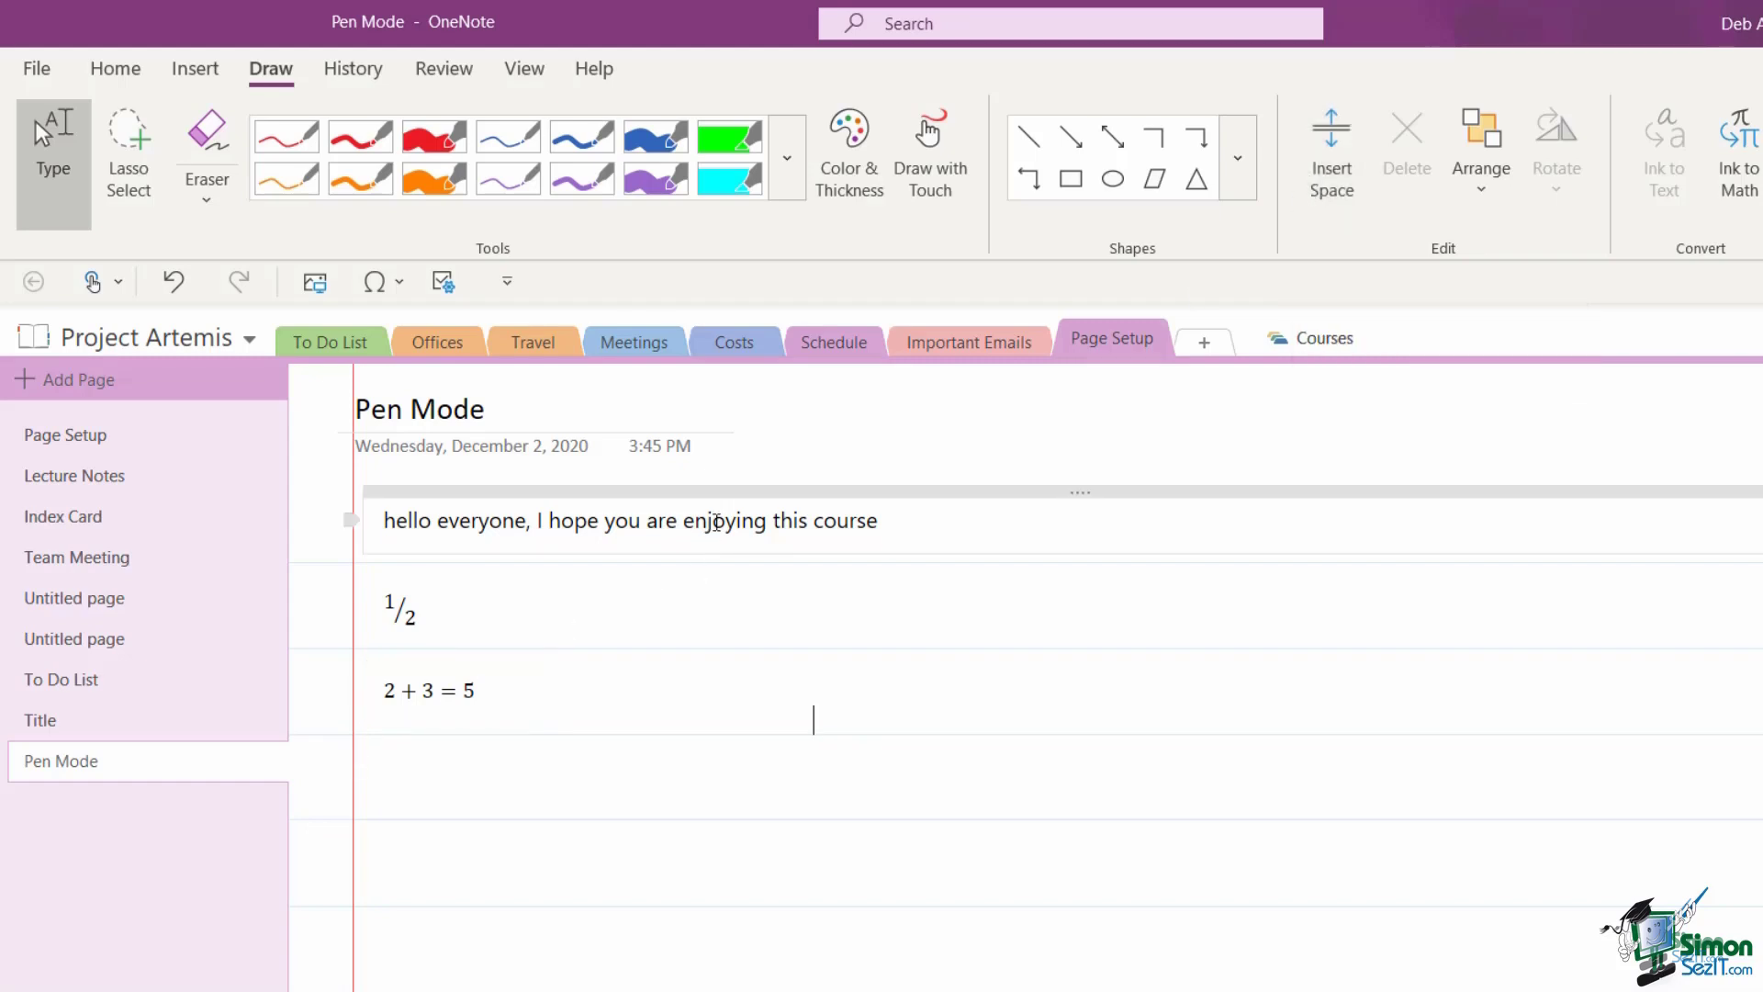
Step: Select the greeting line, then nudge the 2 + 3 = 5 container but leave it in place
click(714, 520)
click(774, 492)
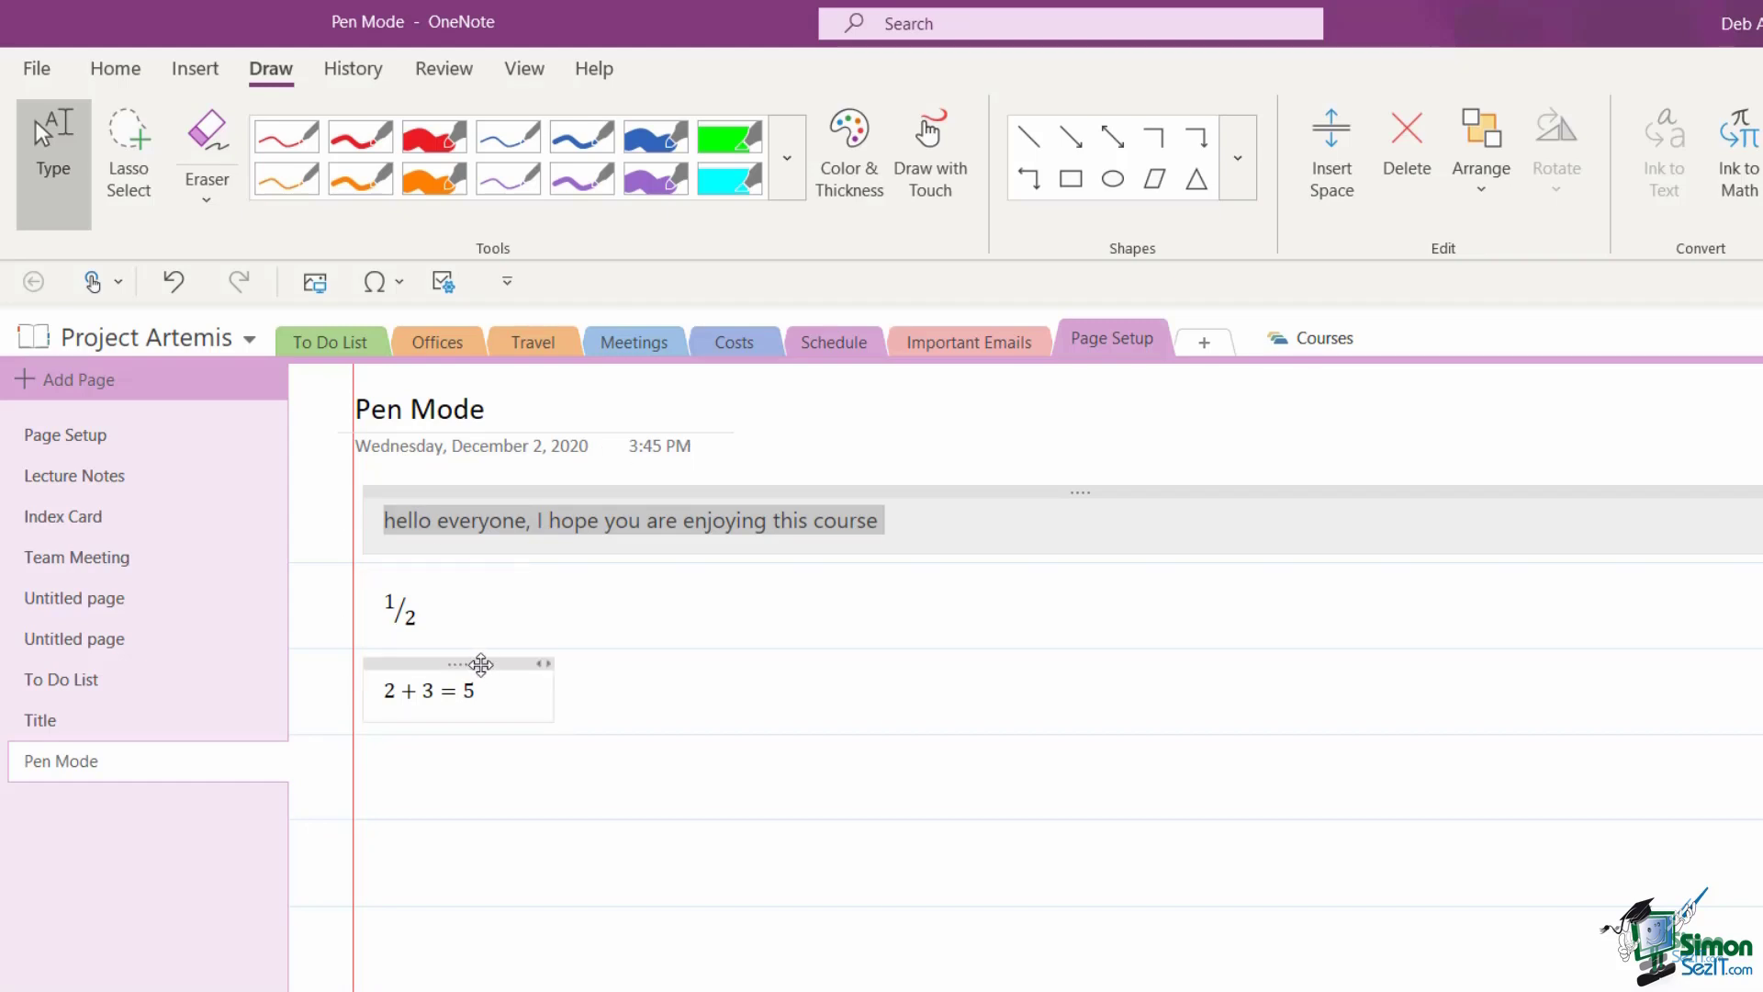
mouse_move(476, 675)
mouse_down()
mouse_move(476, 799)
mouse_move(474, 680)
mouse_up()
click(492, 679)
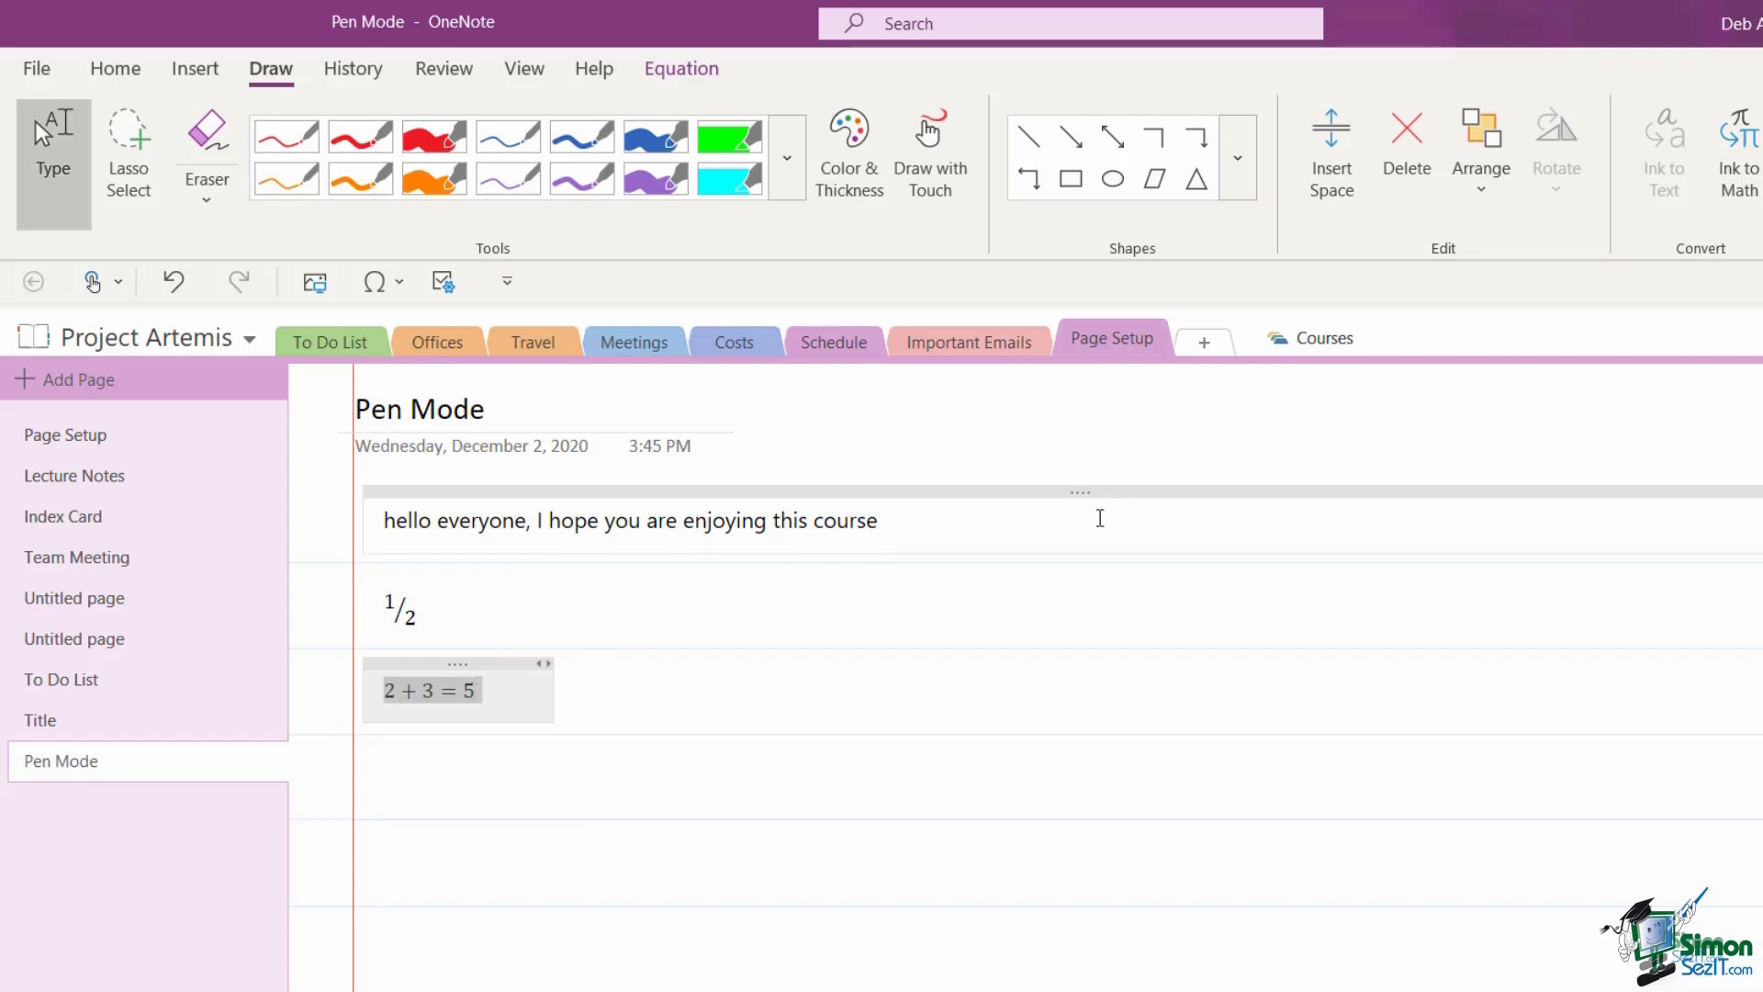
Step: Add space below the page title, pushing the greeting, ½ and 2 + 3 = 5 down
click(1329, 172)
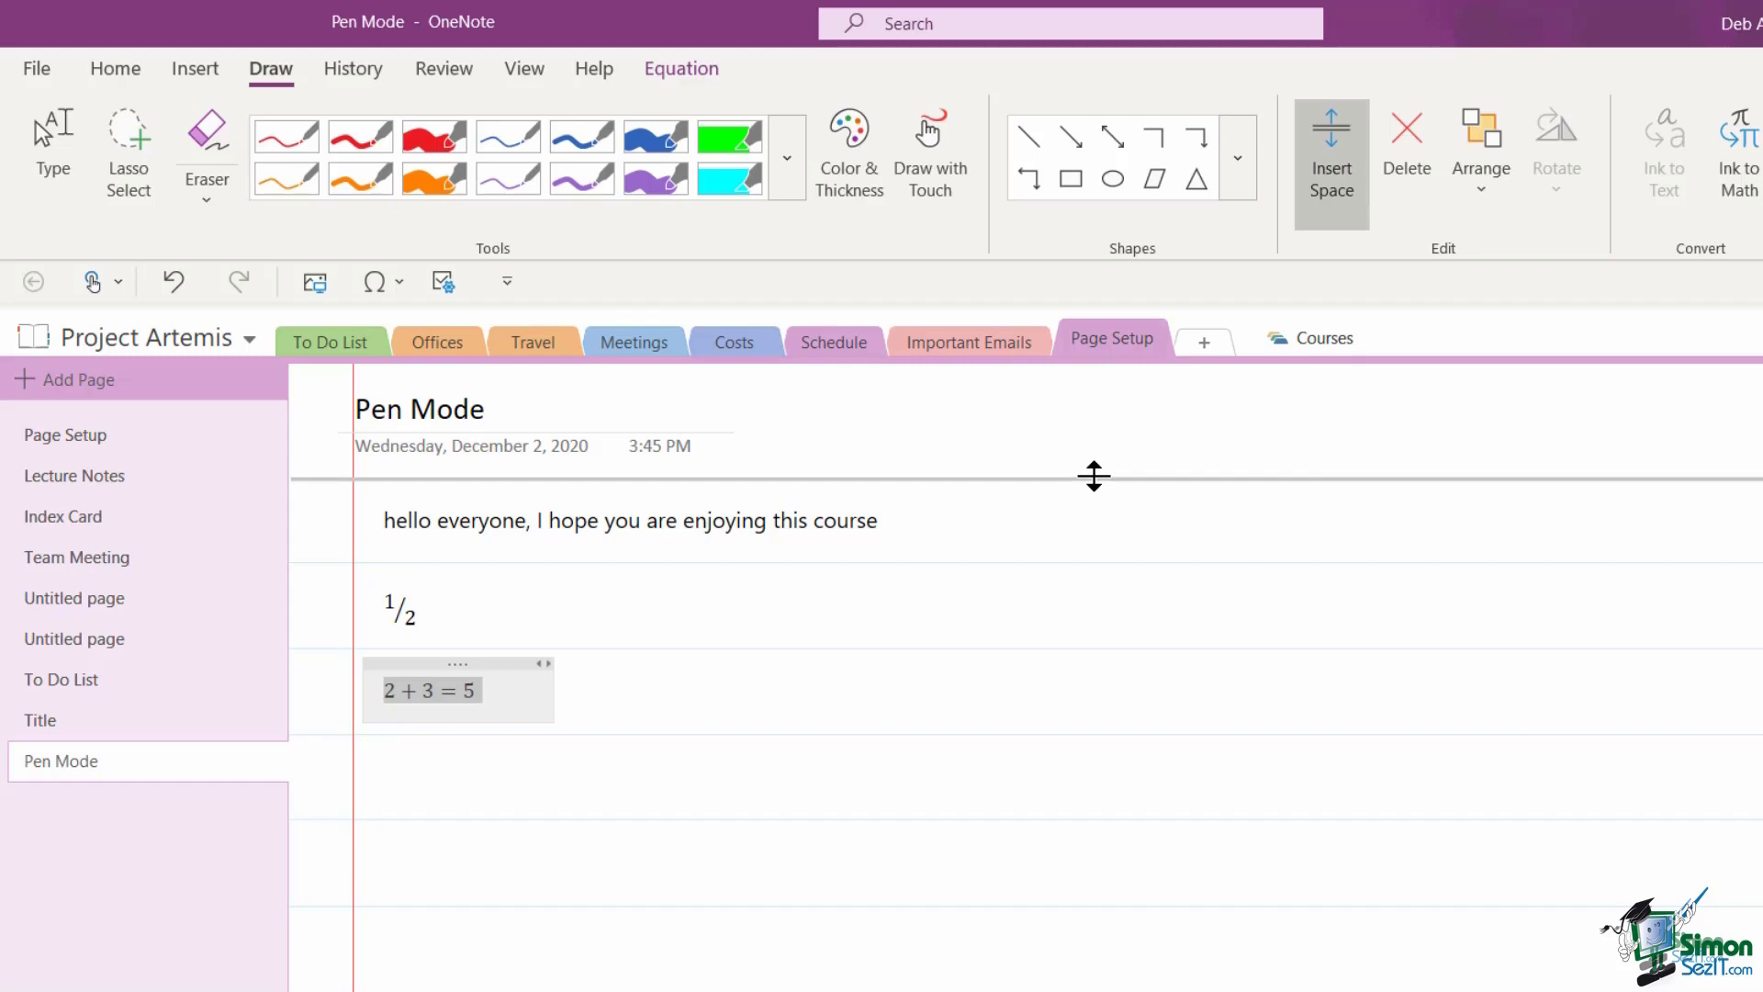
drag(1093, 476, 1093, 713)
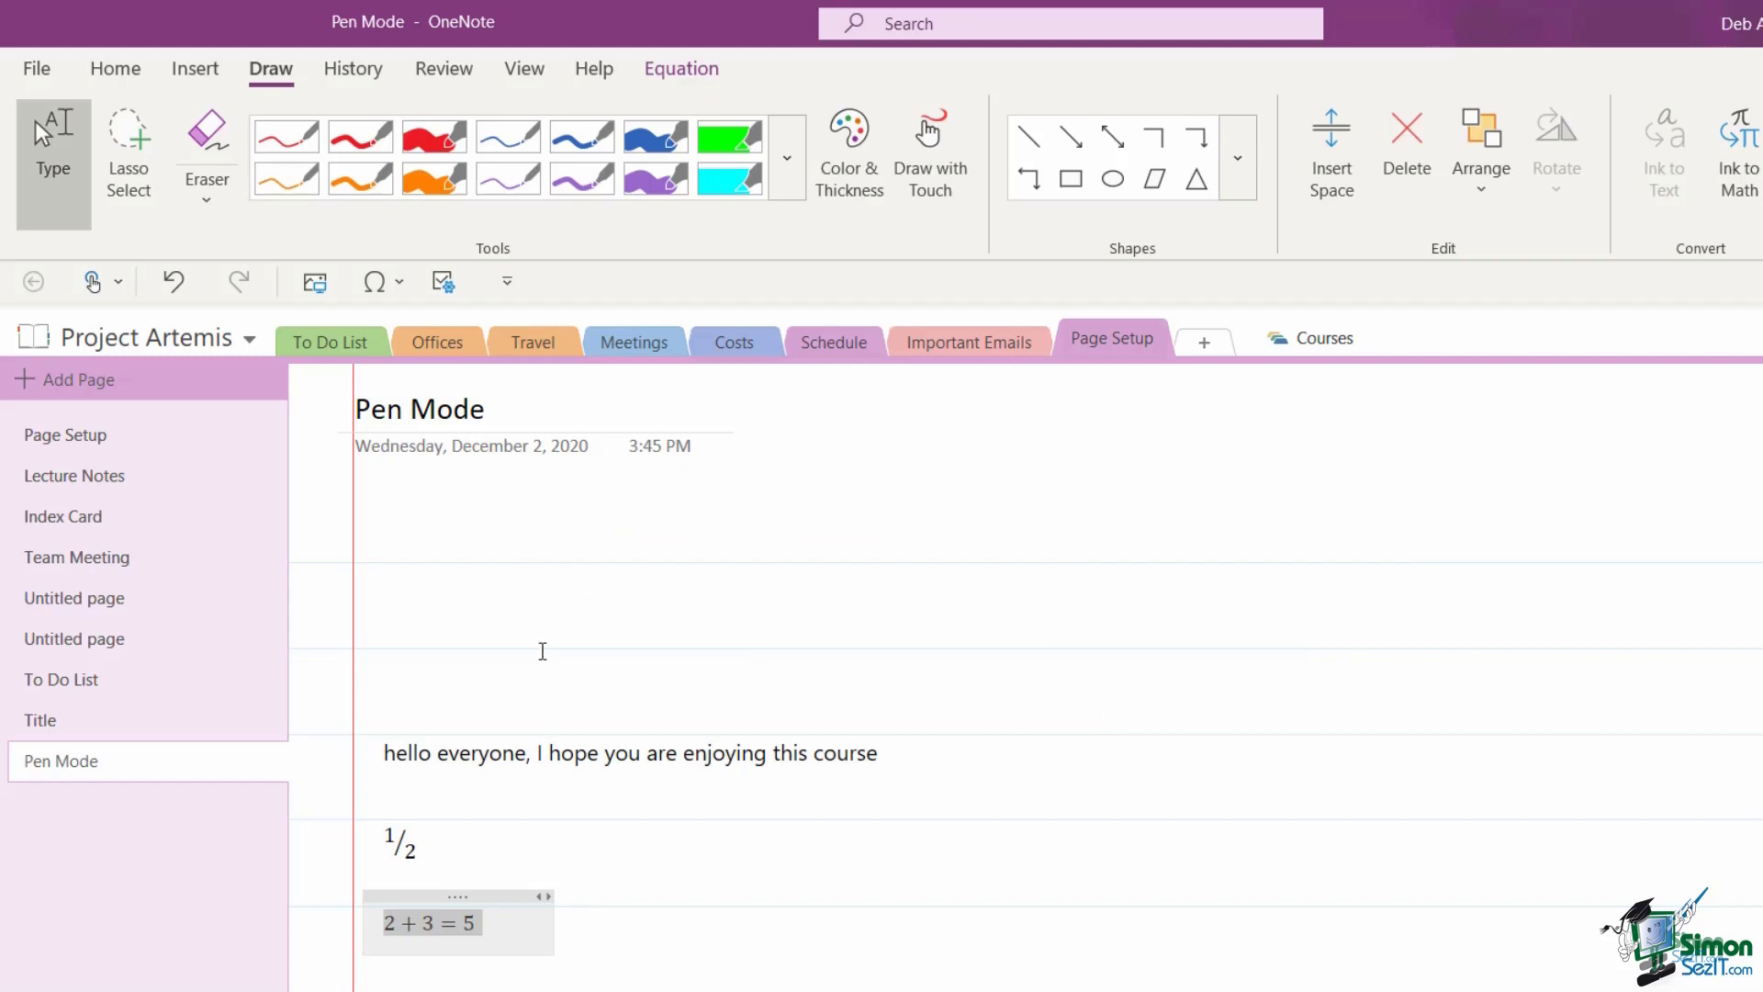